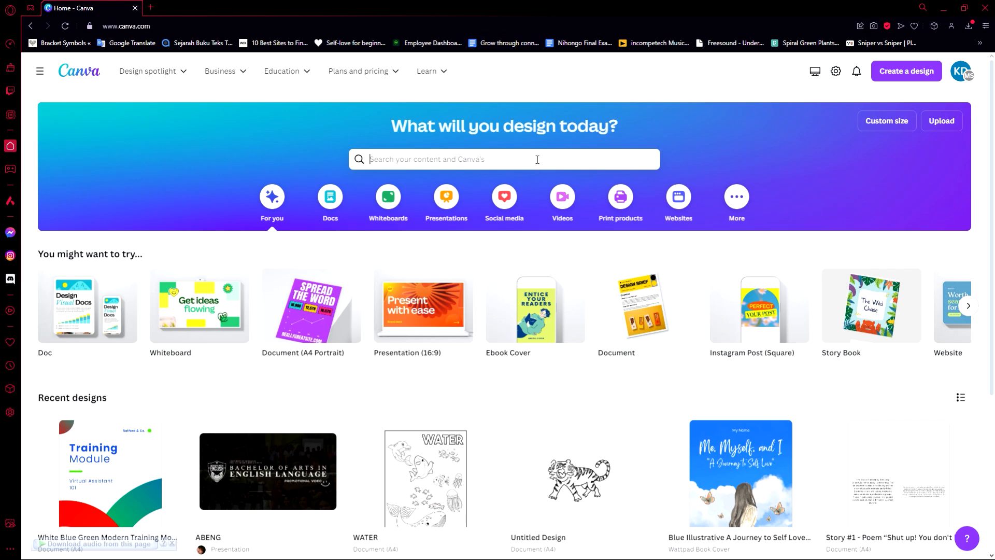
- Search for 'business card' and choose the Business Card (Landscape) design type
click(537, 159)
text(business)
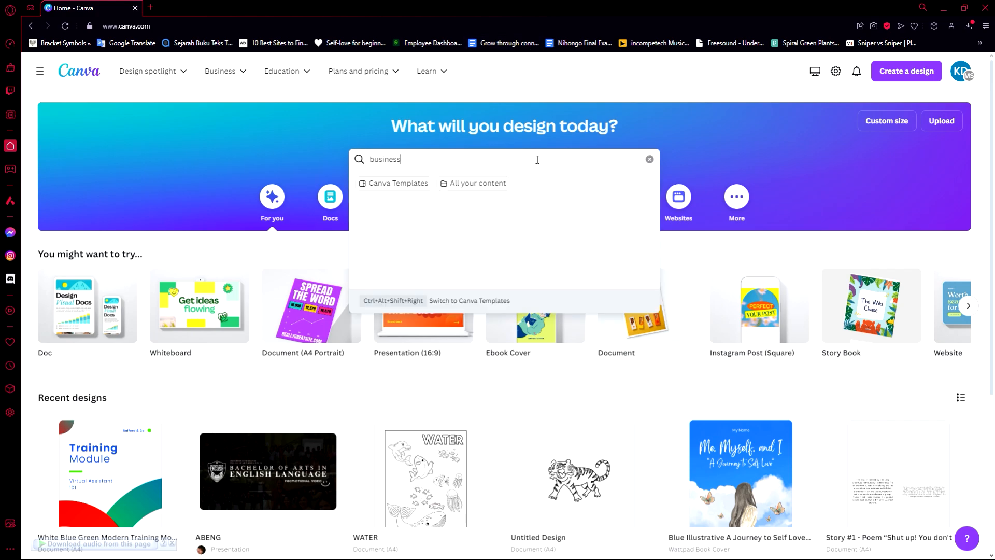
text( card)
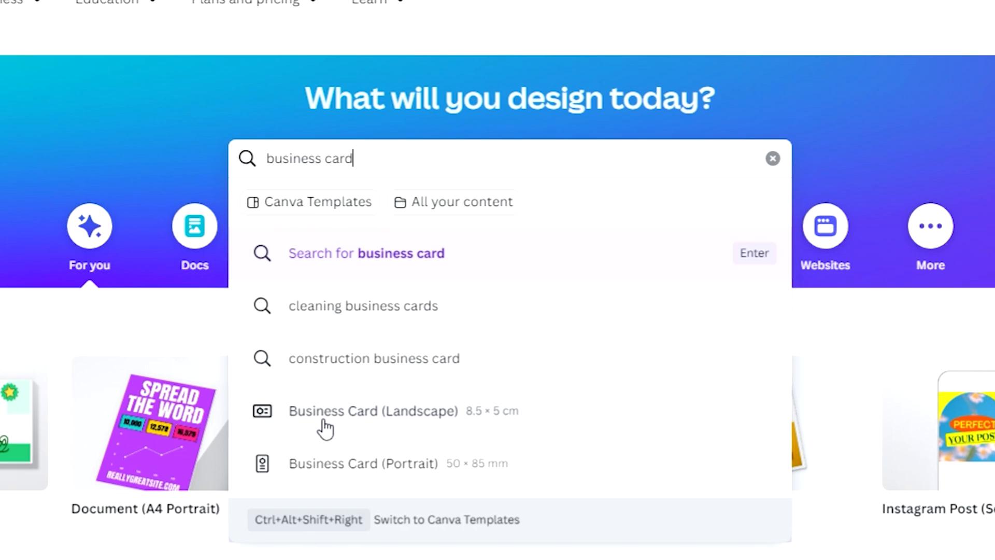
click(468, 425)
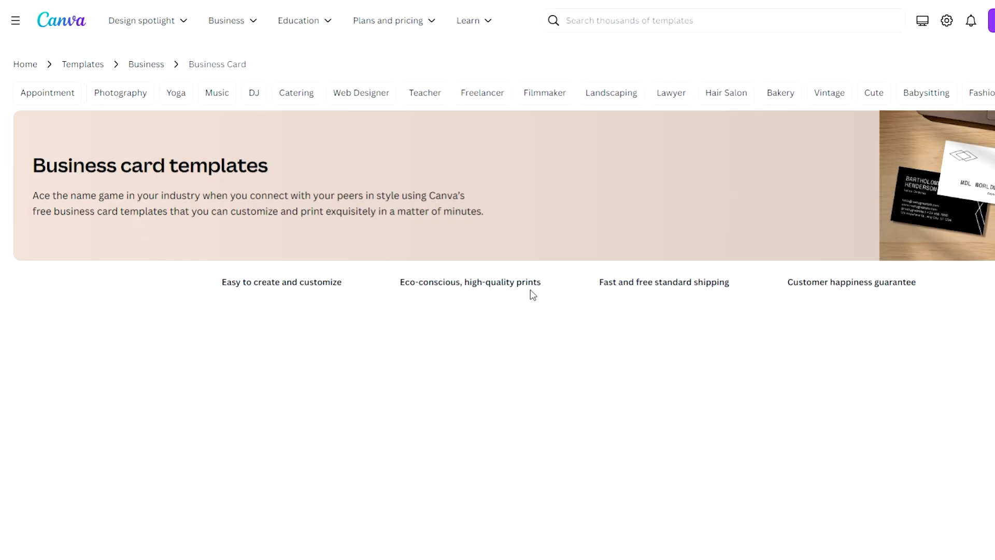
- Browse the landscape business card templates, then create a blank business card
scroll(519, 275, down, 3)
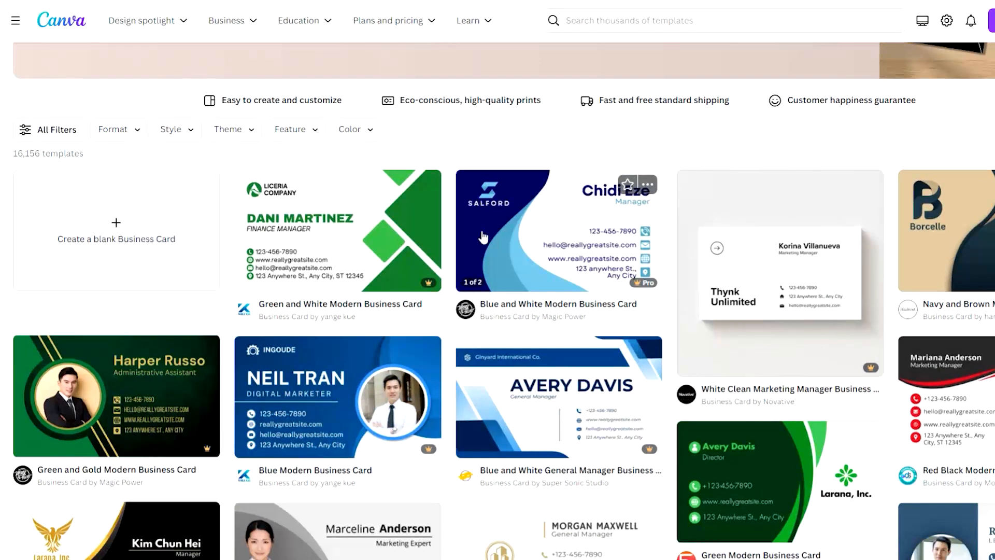
scroll(484, 229, down, 1)
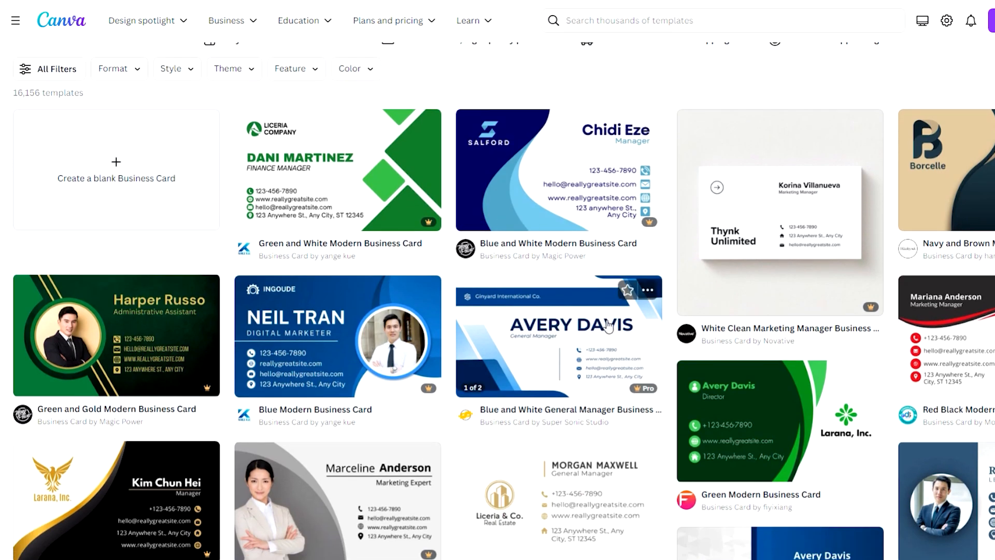
scroll(539, 226, up, 2)
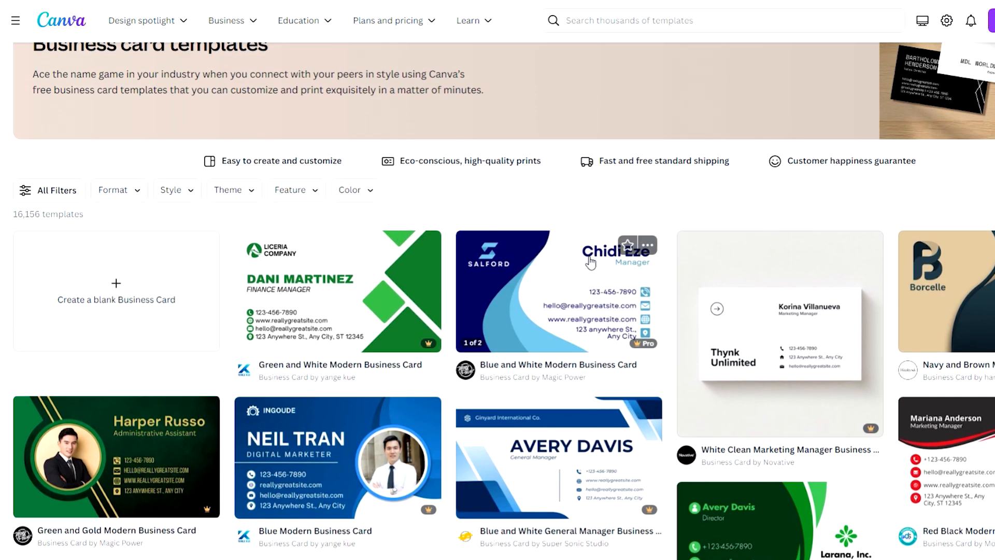
scroll(590, 264, down, 2)
scroll(606, 257, up, 3)
scroll(606, 258, down, 3)
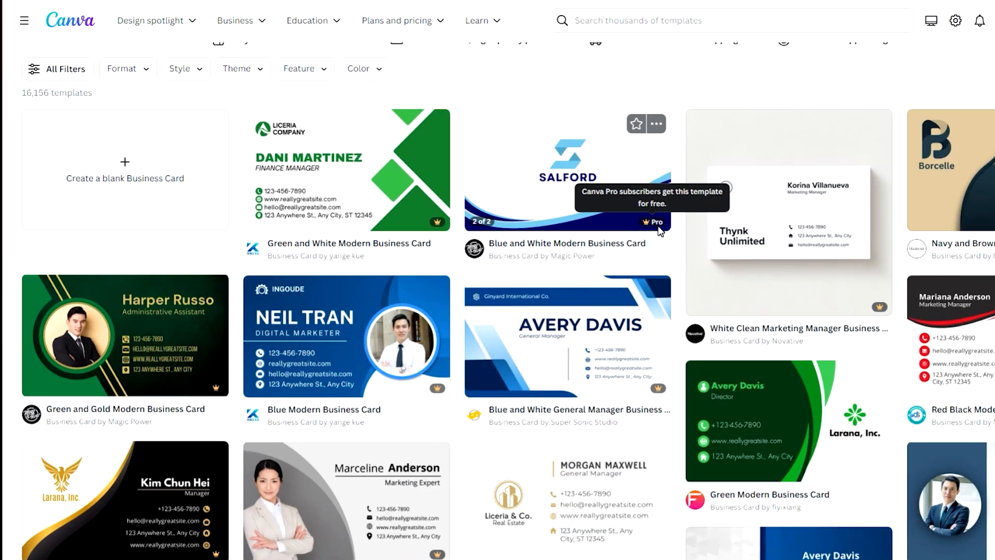
scroll(655, 290, down, 8)
scroll(668, 367, up, 4)
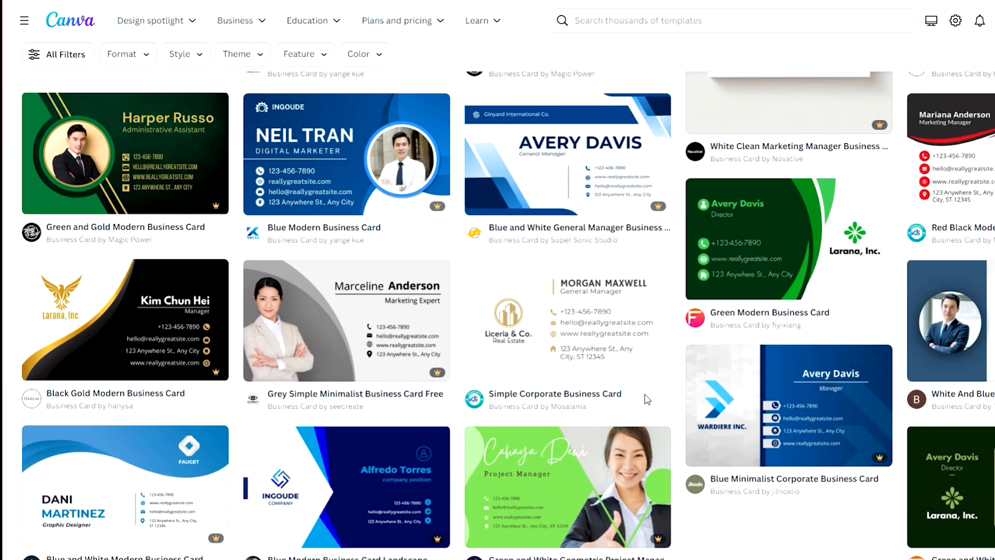
scroll(643, 363, down, 1)
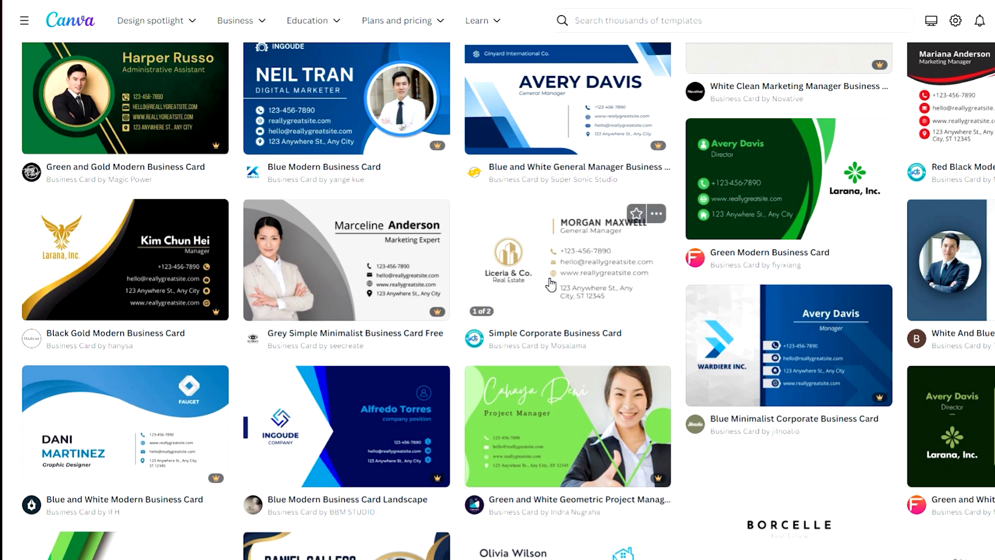
scroll(552, 290, down, 3)
scroll(557, 351, up, 6)
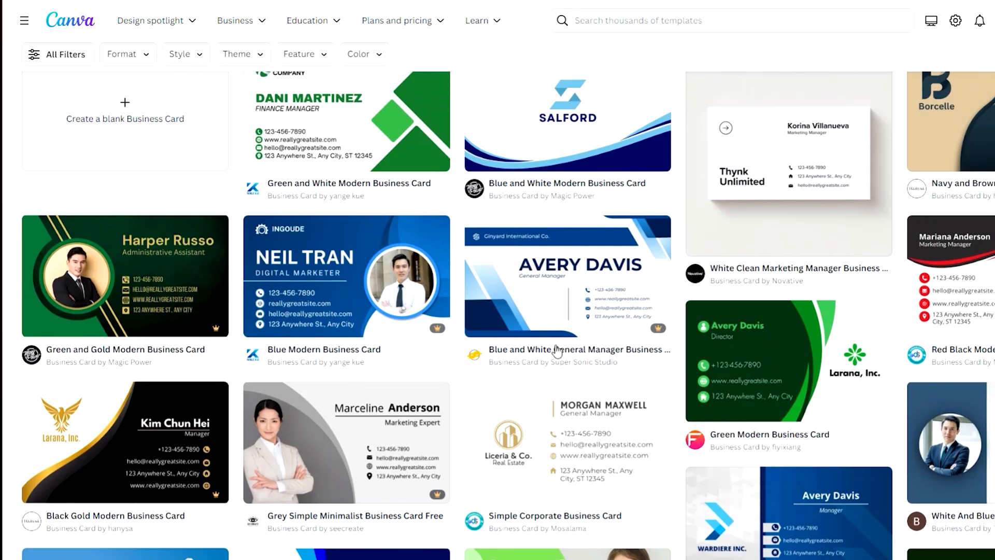
scroll(557, 352, down, 2)
scroll(538, 364, up, 6)
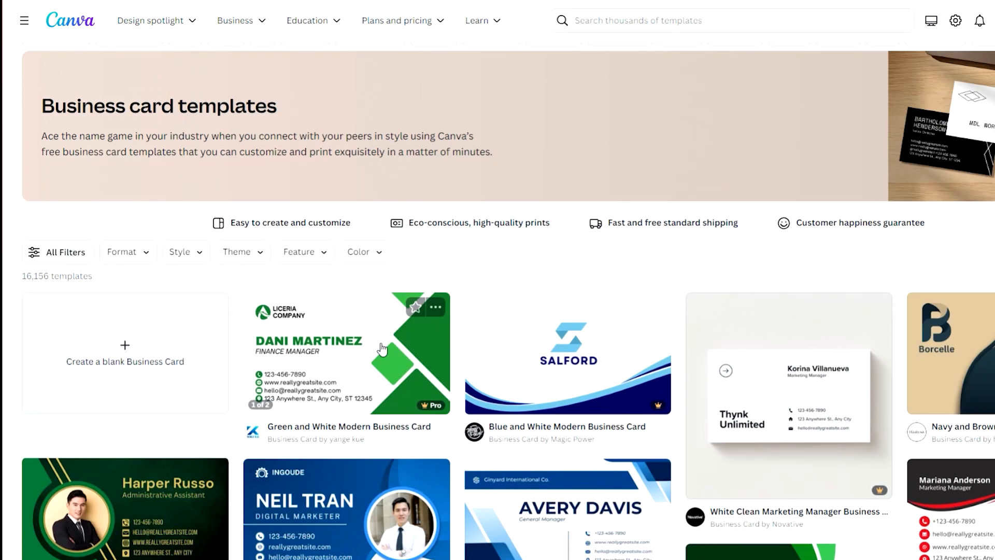
click(135, 371)
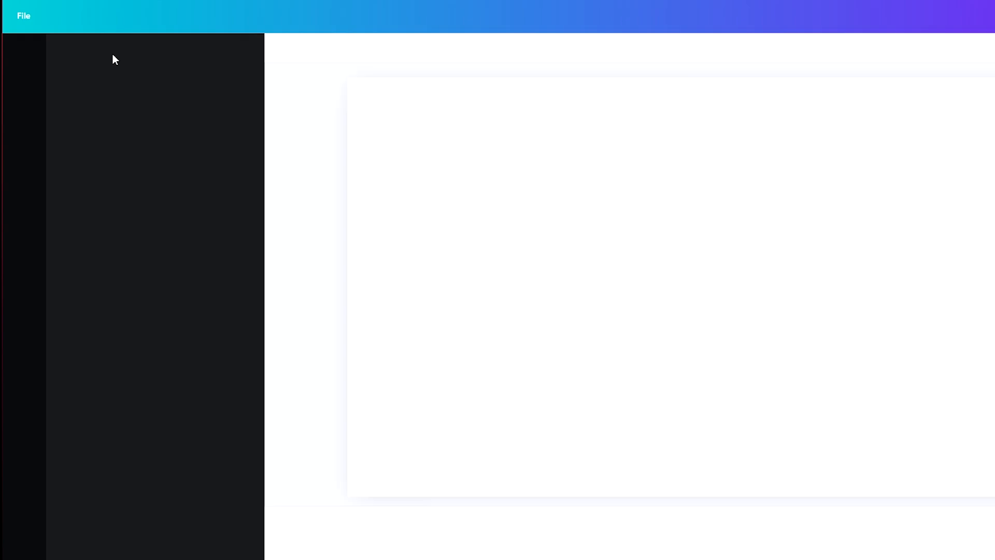
- Return to the templates list and briefly open, then close, the Print with Canva / Share options
key(ctrl+shift+Tab)
scroll(280, 187, down, 2)
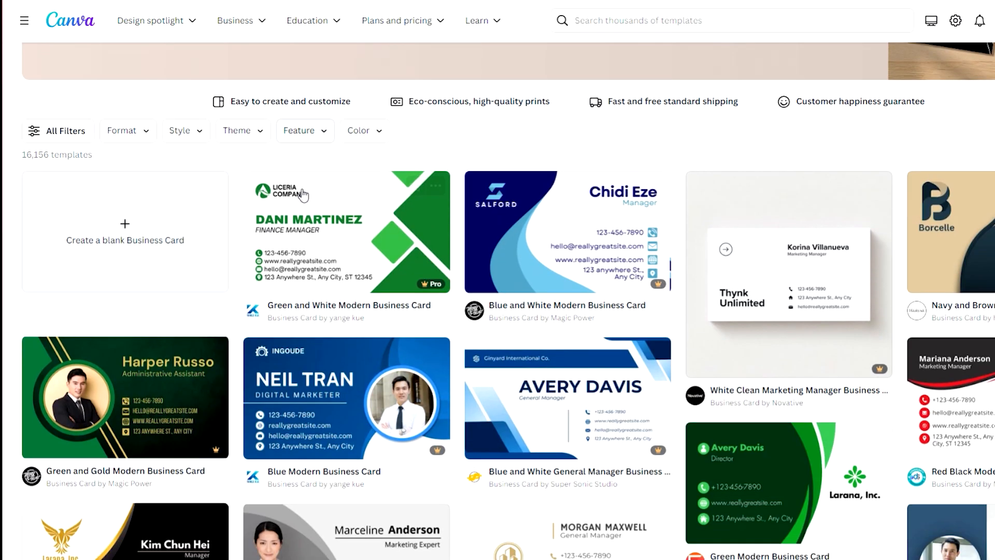
scroll(348, 196, up, 3)
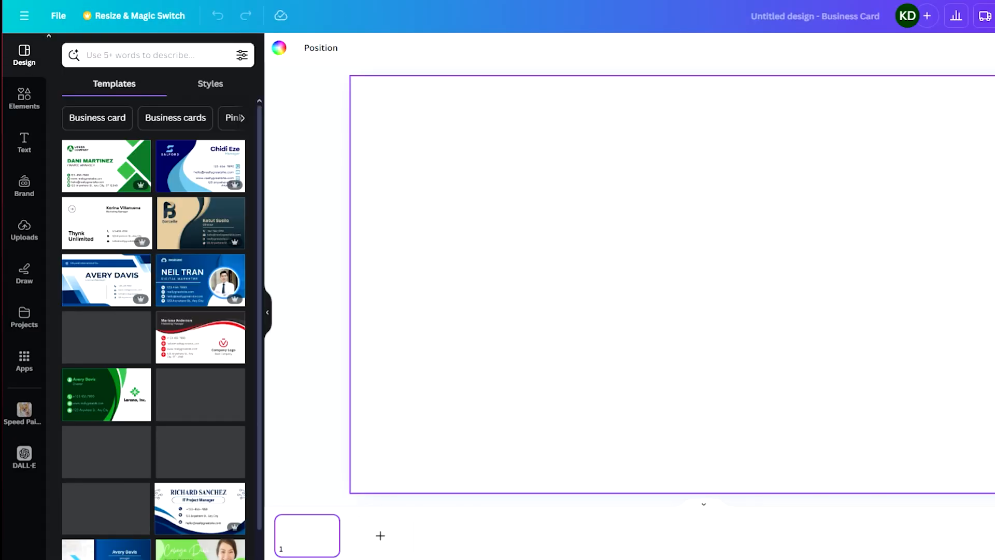
click(988, 18)
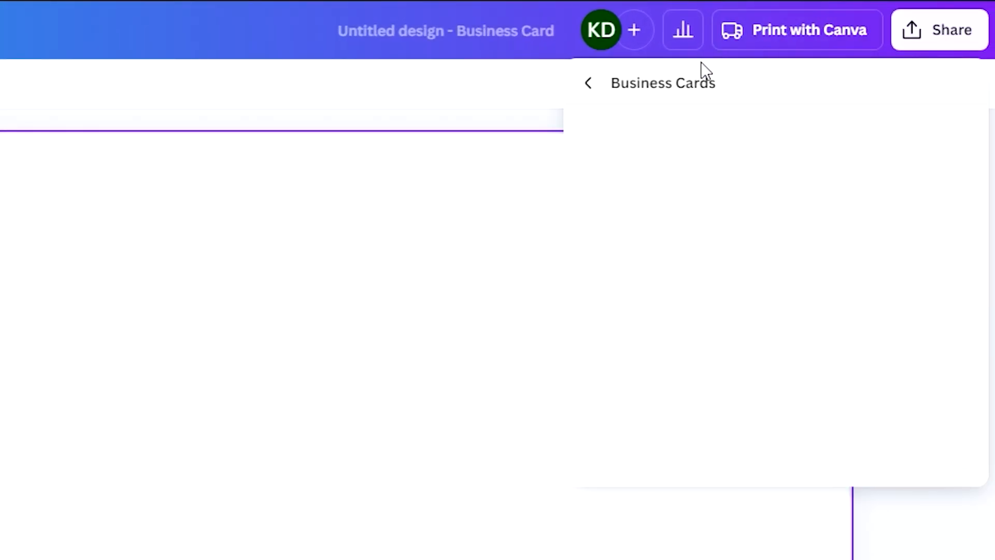
click(587, 85)
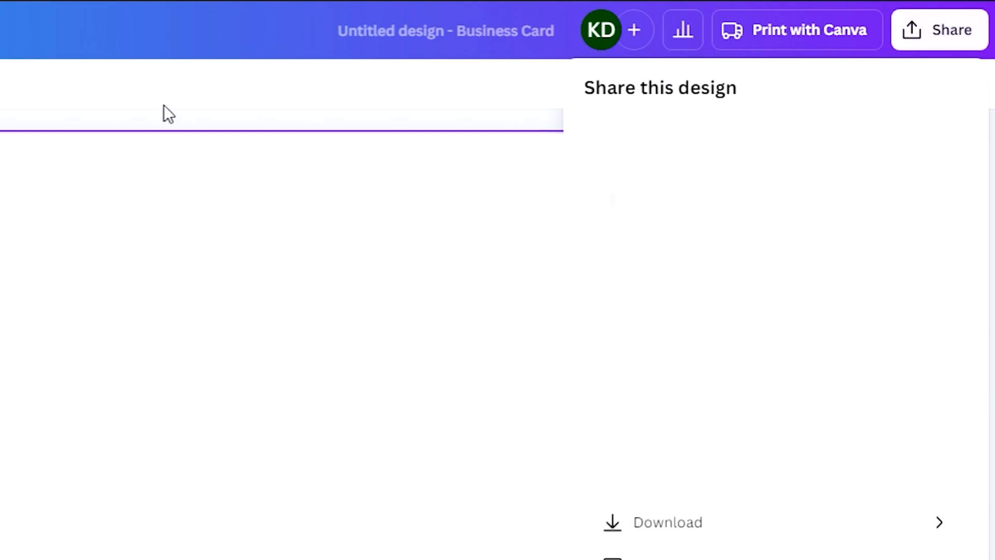
click(142, 224)
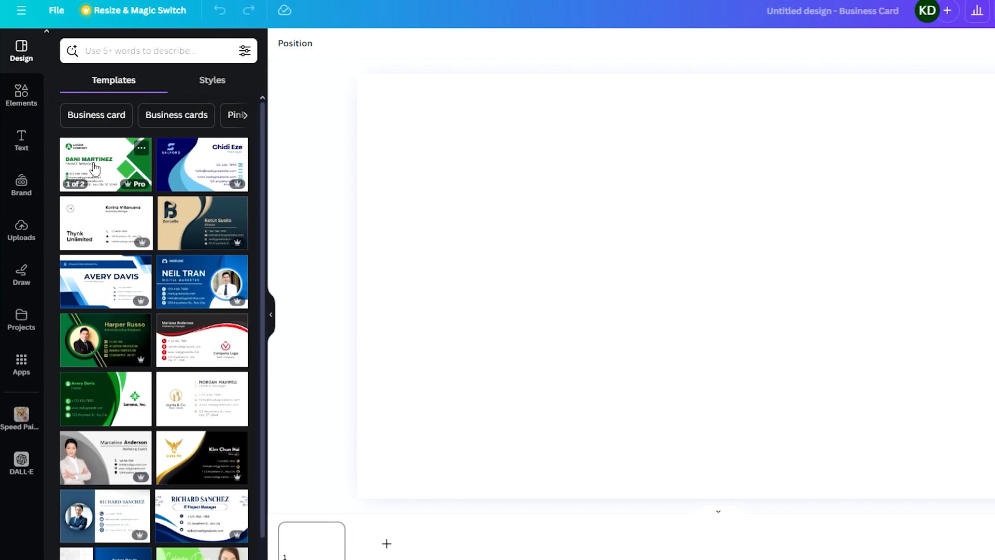
- Set the page background to a custom navy (#032F6B) and add a second page
click(396, 191)
click(282, 42)
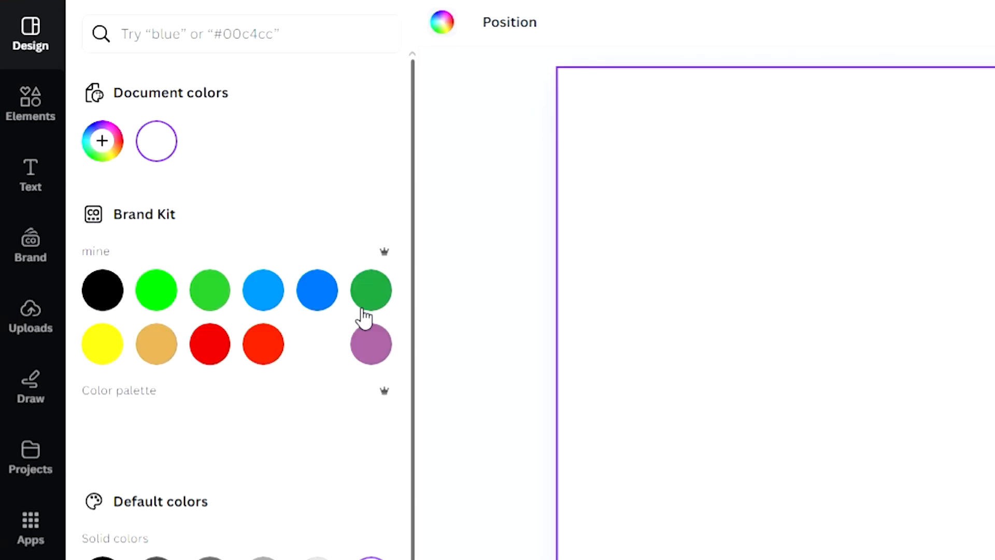
scroll(291, 523, down, 2)
click(371, 553)
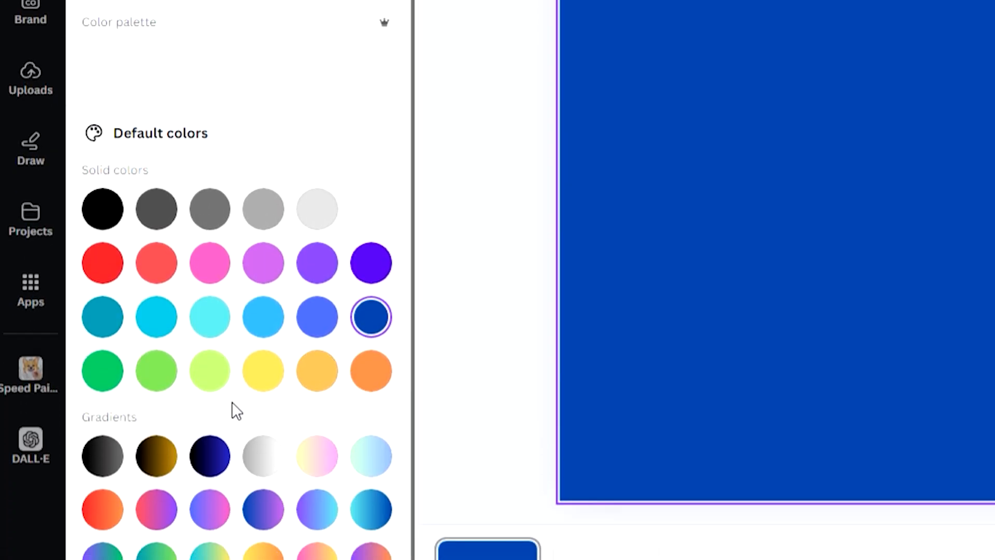
scroll(118, 158, up, 3)
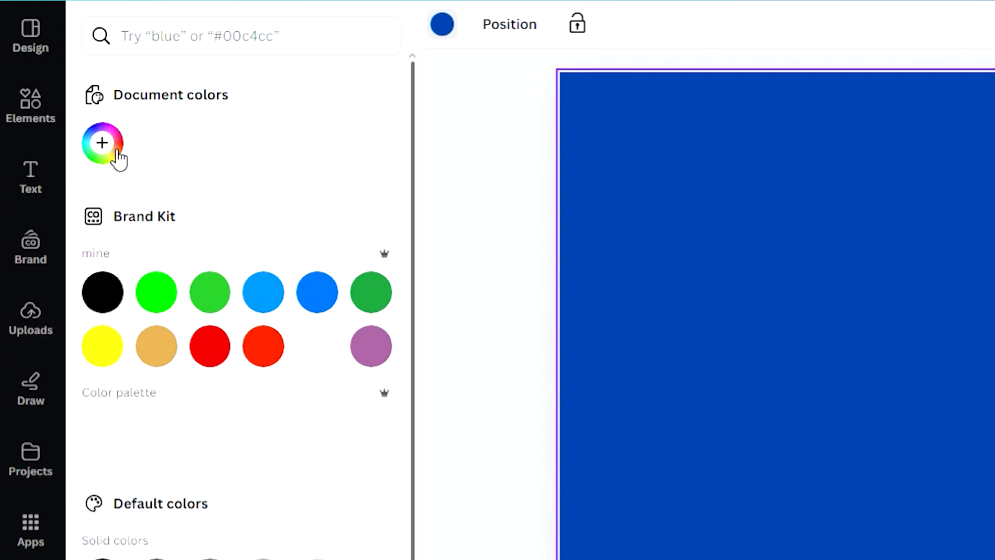
click(118, 159)
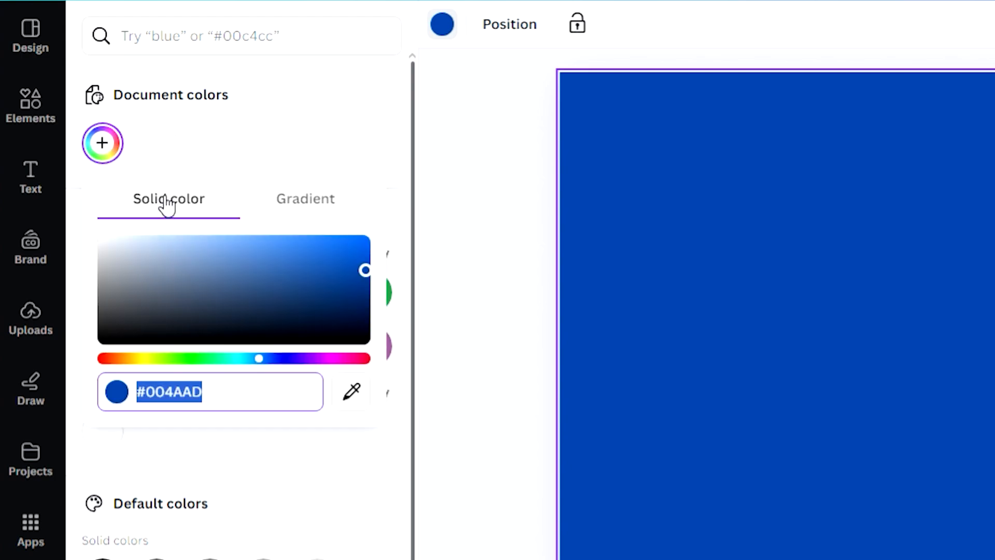
drag(358, 278, 364, 298)
click(665, 273)
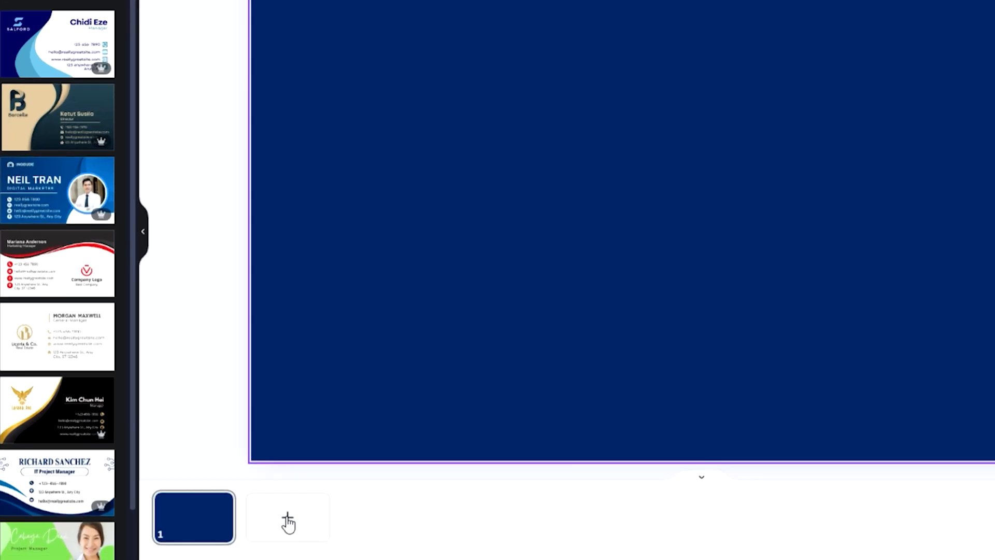
click(323, 544)
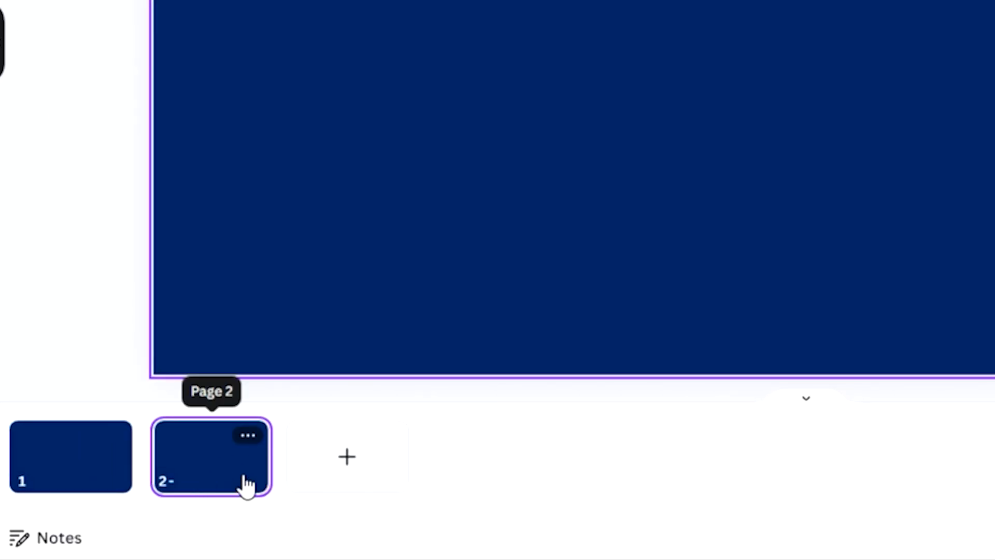
- Switch between the page 1 and page 2 thumbnails, ending on page 1
click(111, 482)
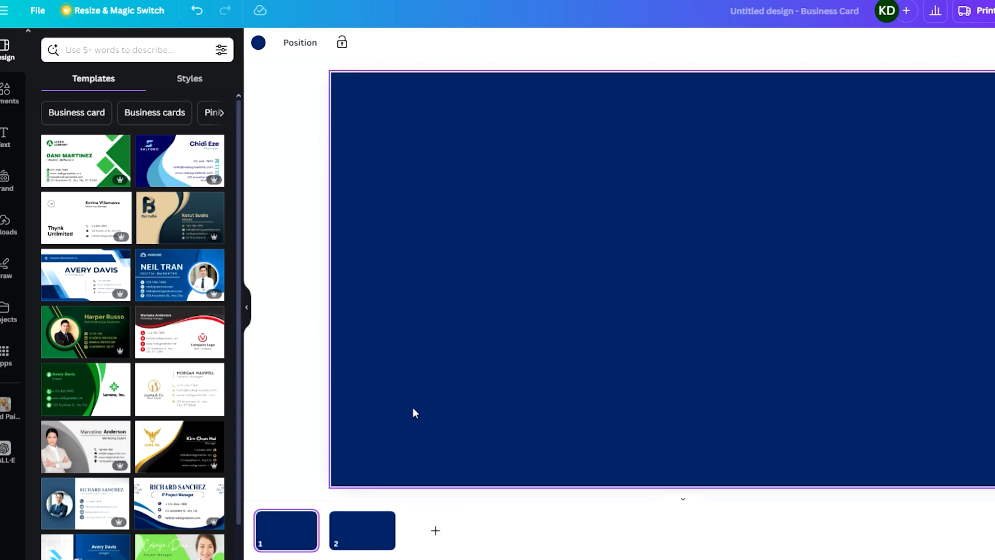
click(364, 517)
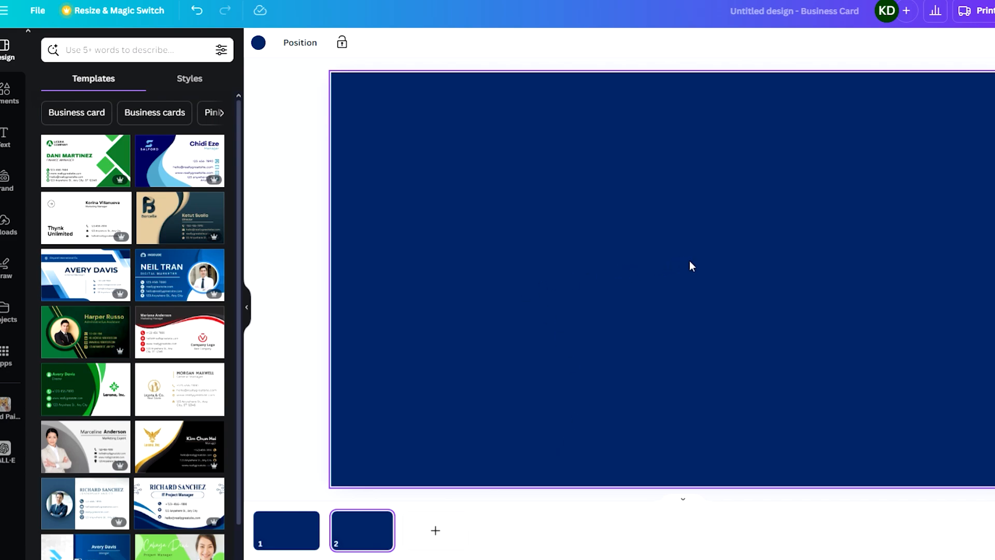
click(288, 526)
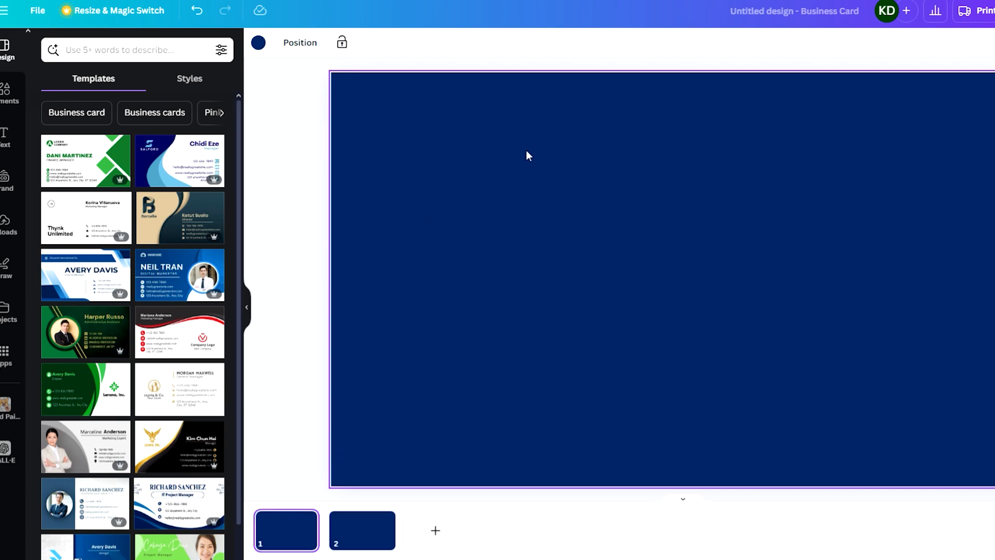
- Search Elements for 'law' and add the black scales-of-justice graphic from the Graphics results
click(3, 97)
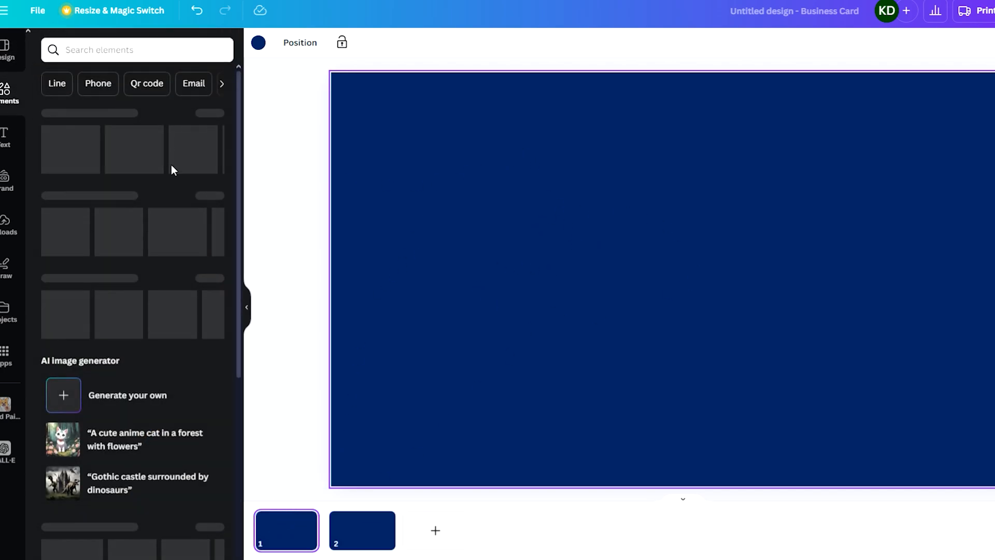
click(5, 65)
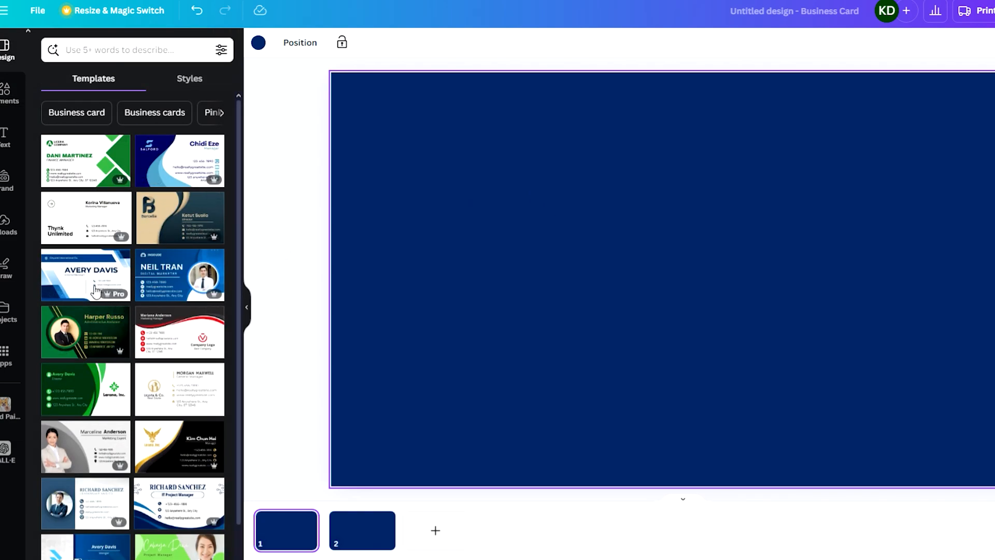
click(3, 98)
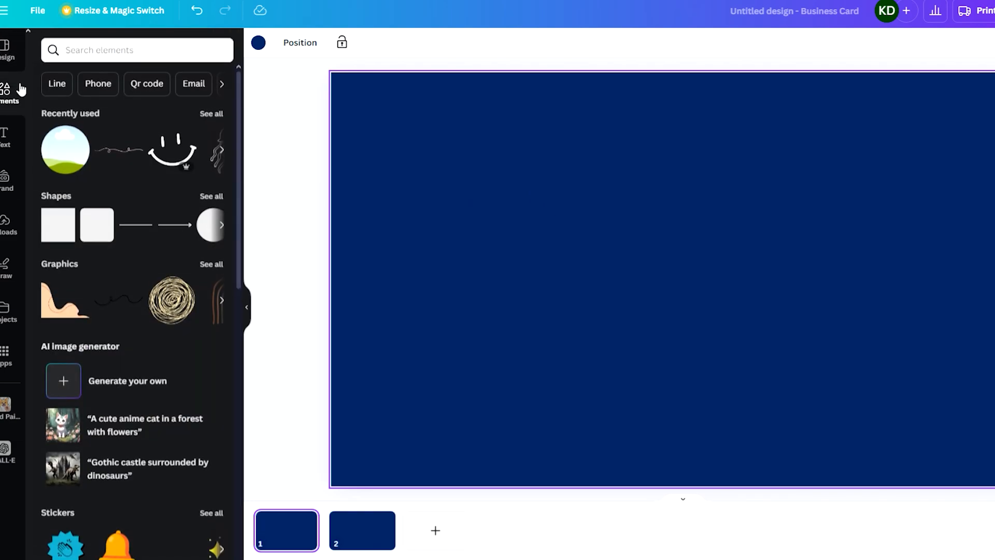
click(62, 48)
text(law)
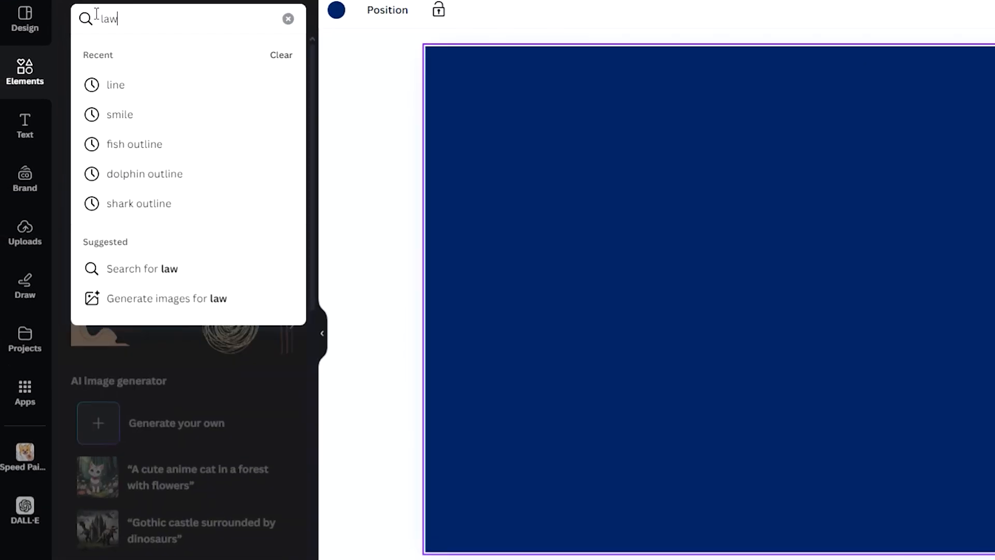
key(Return)
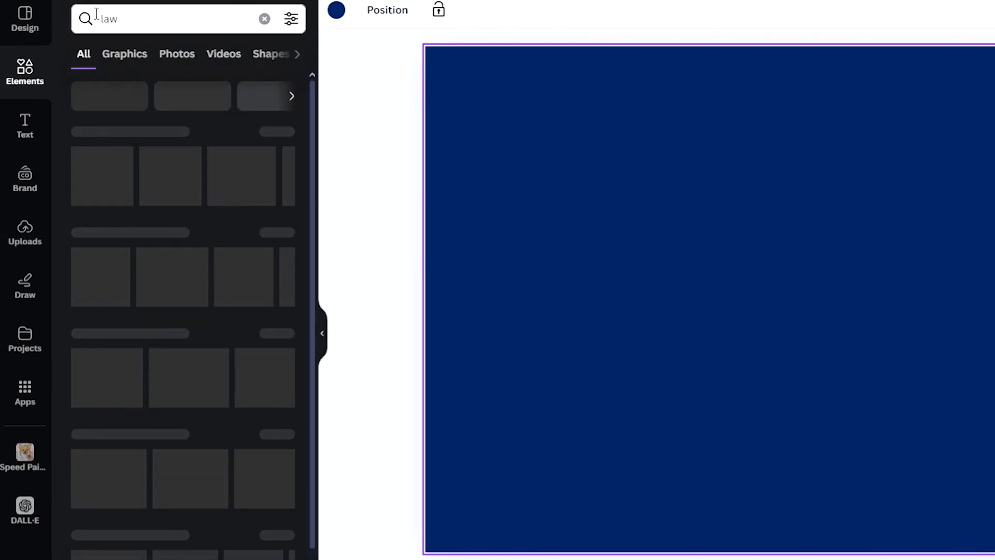
click(125, 55)
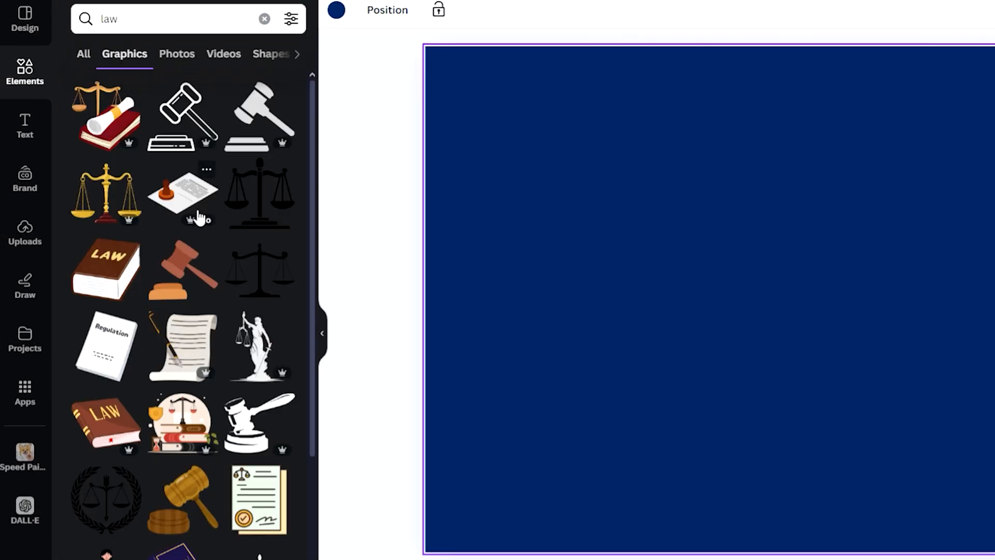
scroll(202, 220, down, 1)
scroll(221, 218, up, 1)
click(231, 221)
- Move the scales graphic left of centre and recolour it with the gold Brand Kit colour
drag(755, 289, 580, 281)
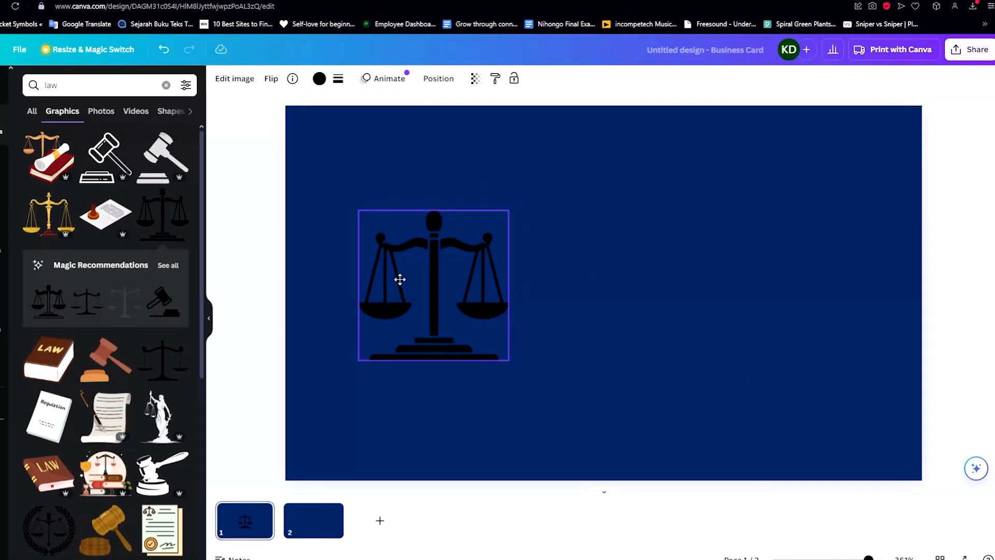
drag(400, 280, 434, 292)
click(320, 78)
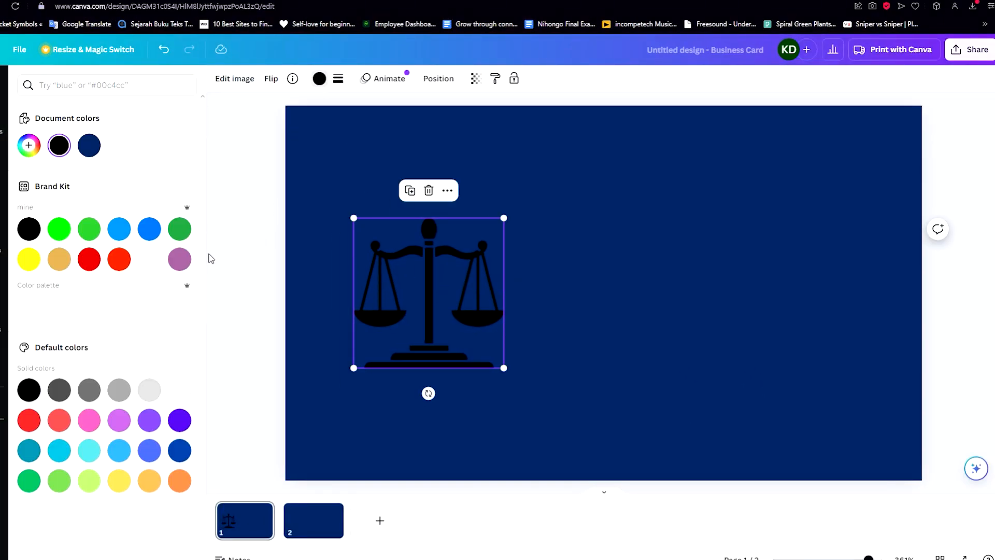
click(59, 260)
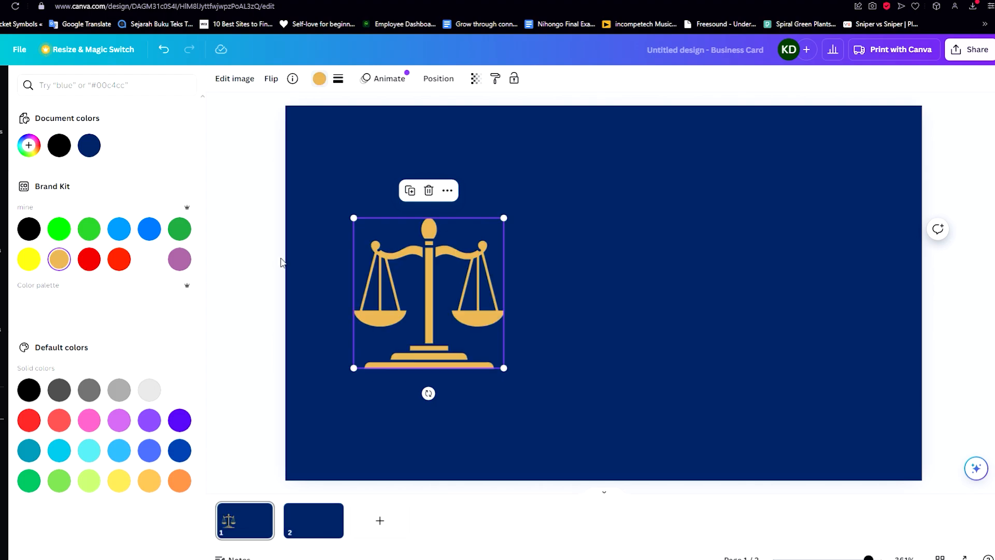
click(302, 250)
click(389, 255)
click(533, 175)
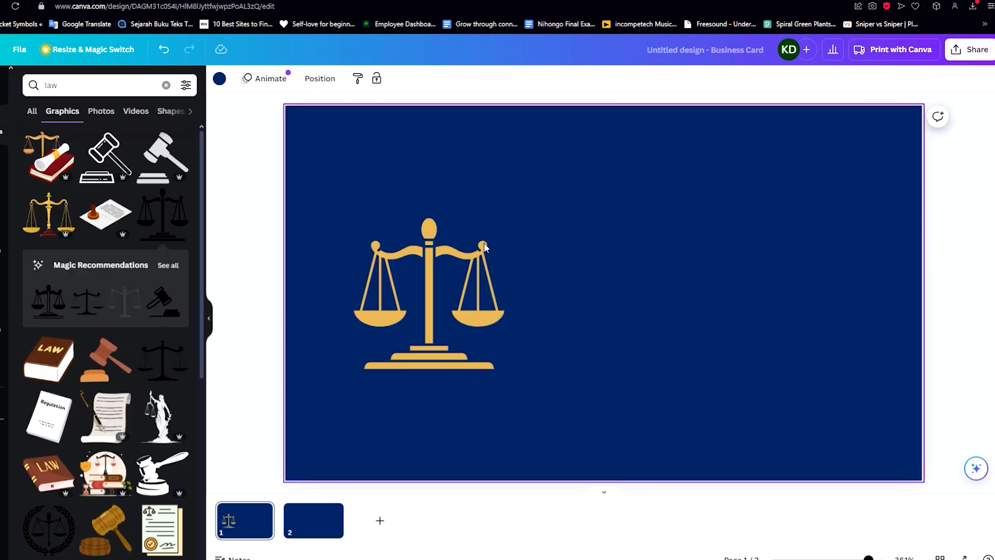
drag(483, 243, 455, 254)
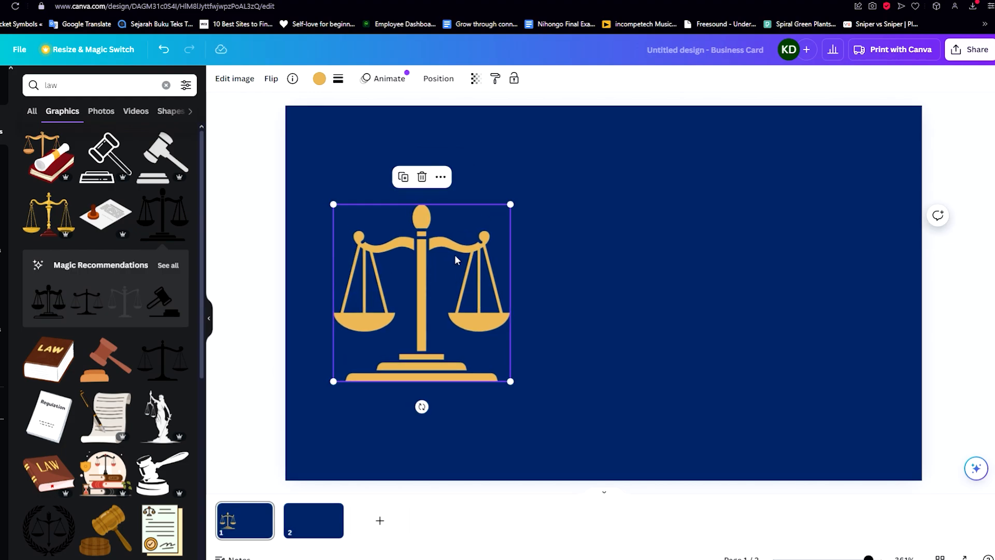
- Shift the scales slightly right and select the old 'law' search term for a new search
click(693, 160)
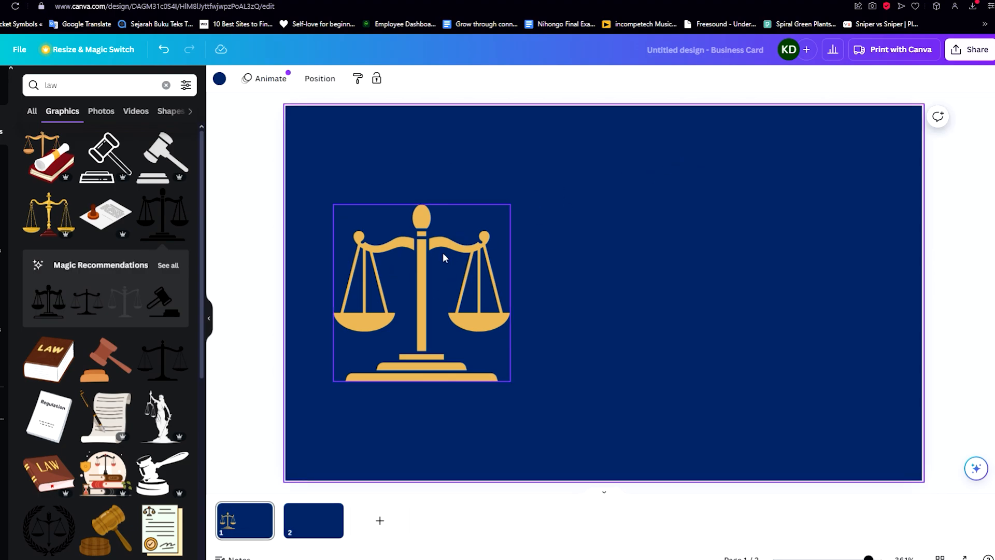
drag(447, 253, 466, 253)
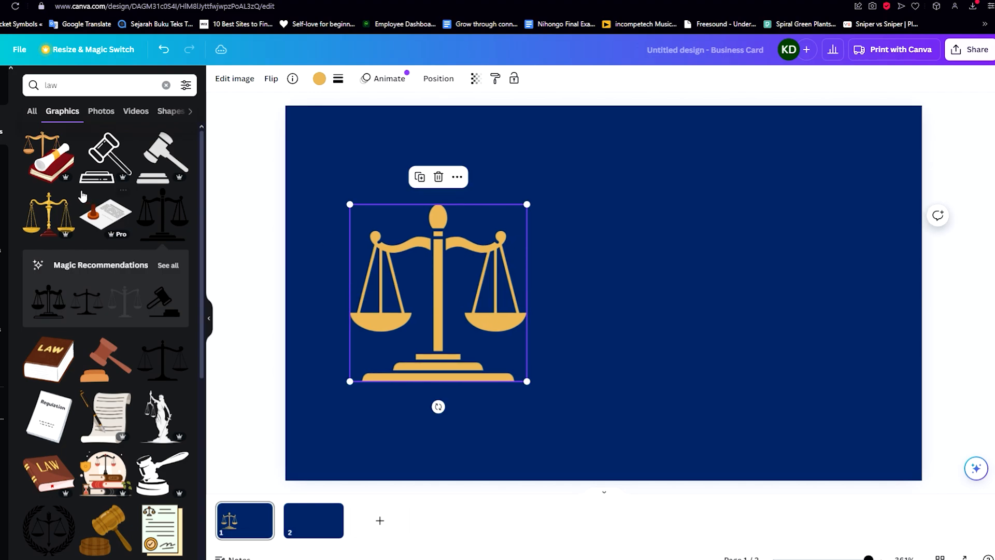
click(373, 155)
double_click(51, 85)
- Search 'circle', drop a white circle onto the scales, and try sending it backward
text(circle)
key(Return)
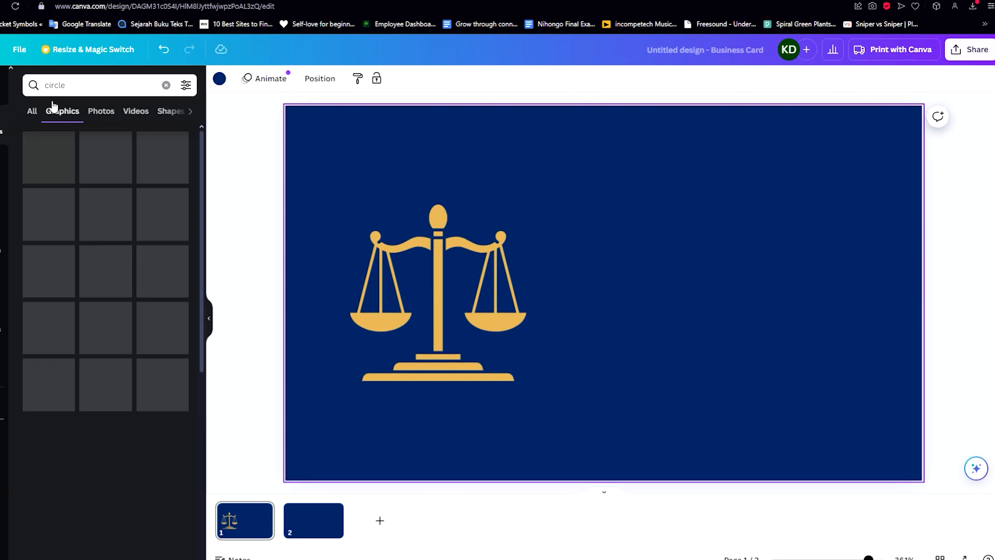
drag(48, 157, 465, 317)
click(439, 79)
click(155, 130)
click(328, 242)
key(ctrl+z)
key(ctrl+z)
- Try colouring the circle gold, then a custom yellow shade
click(319, 79)
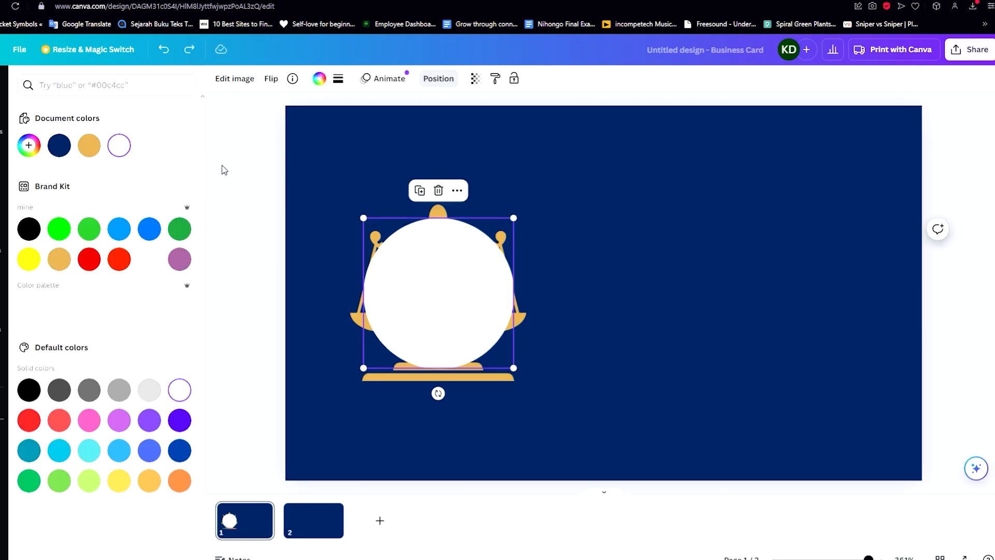
click(59, 260)
click(29, 145)
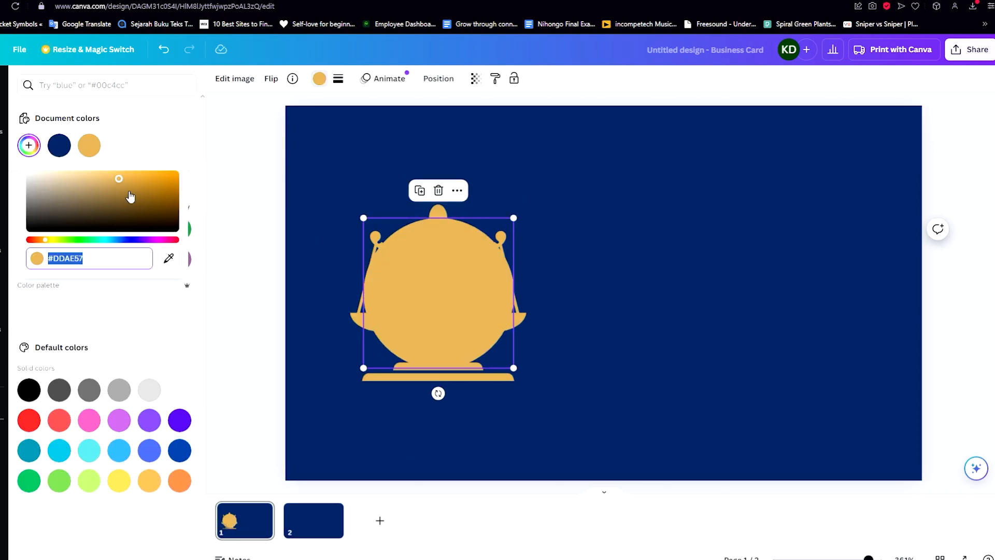
click(145, 191)
drag(145, 191, 131, 186)
drag(46, 239, 52, 240)
mouse_move(153, 195)
mouse_down()
mouse_move(129, 182)
mouse_move(158, 178)
mouse_up()
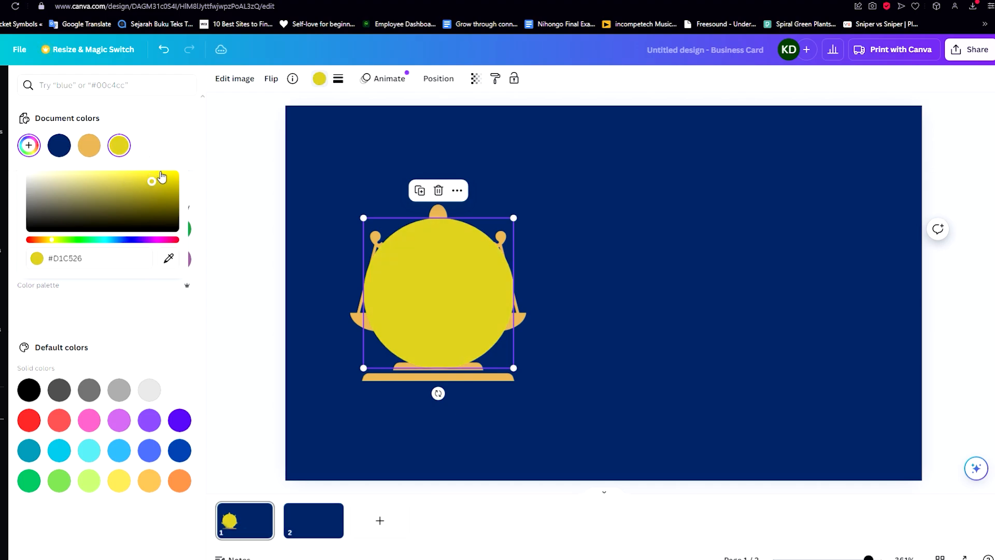
- Send the circle behind the scales and recolour it a vivid custom blue
click(441, 77)
click(137, 129)
click(320, 79)
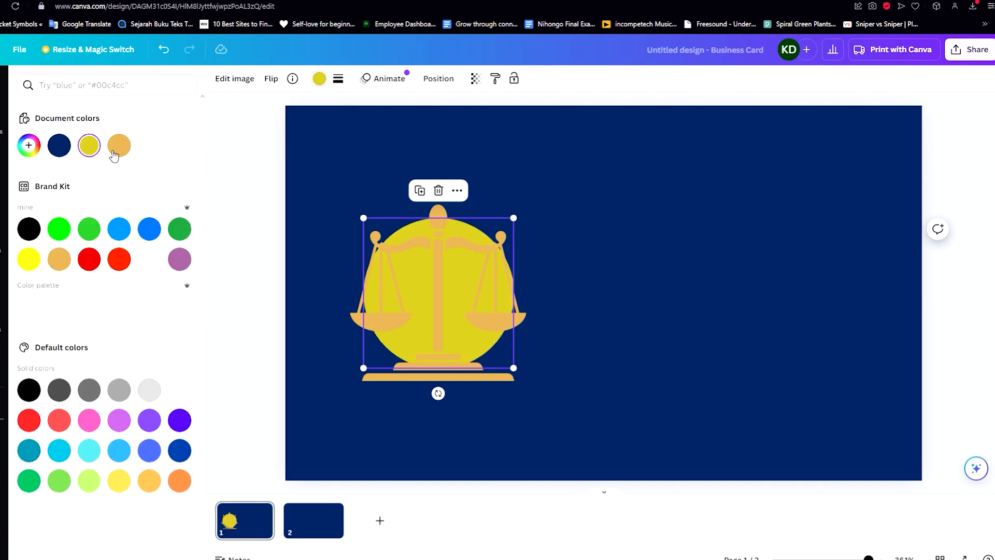
click(31, 228)
click(148, 260)
click(59, 145)
click(59, 145)
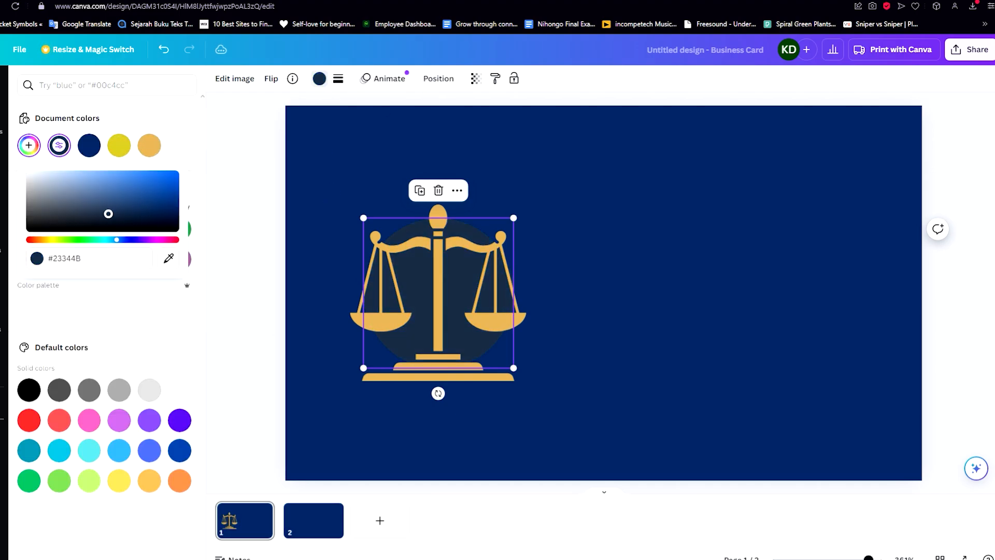
drag(108, 213, 62, 228)
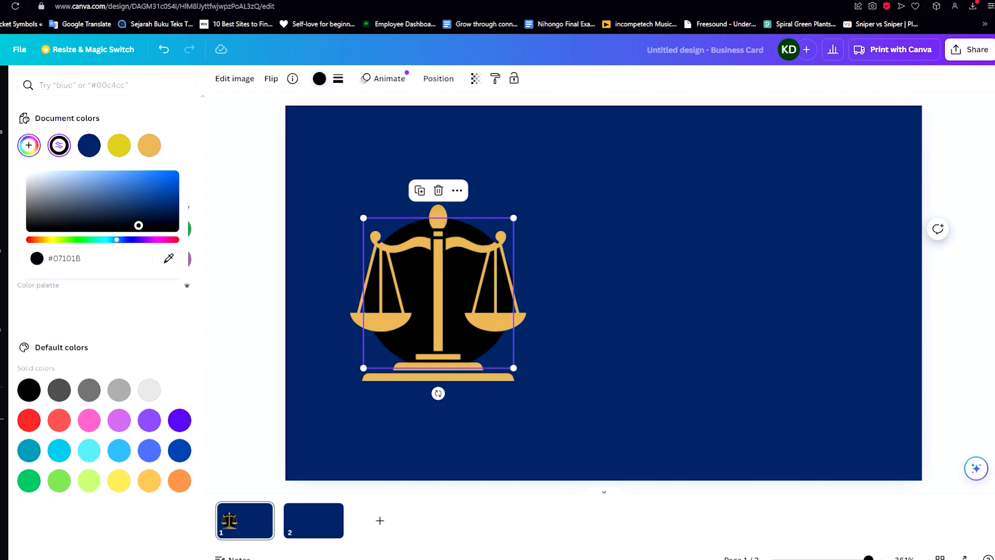
drag(138, 225, 176, 195)
click(605, 246)
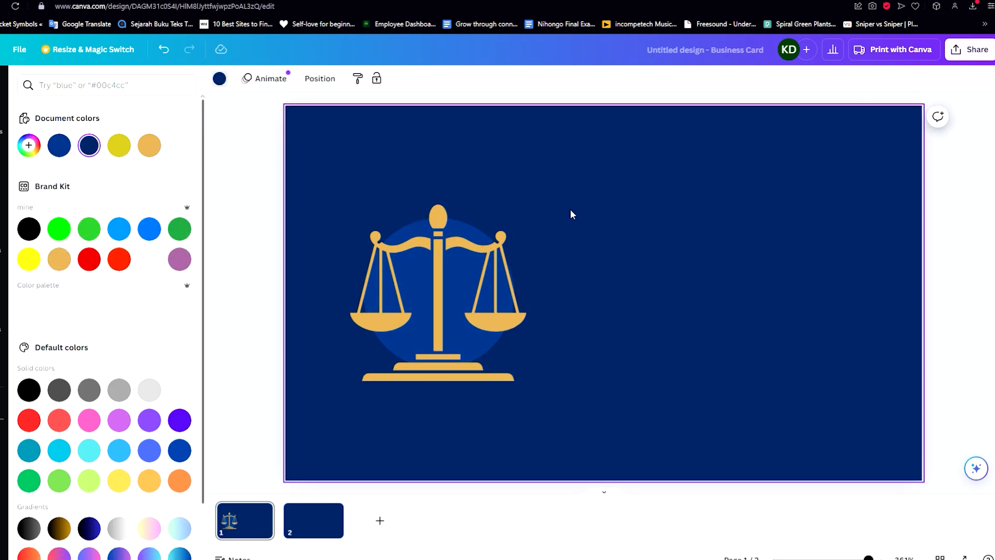
click(5, 129)
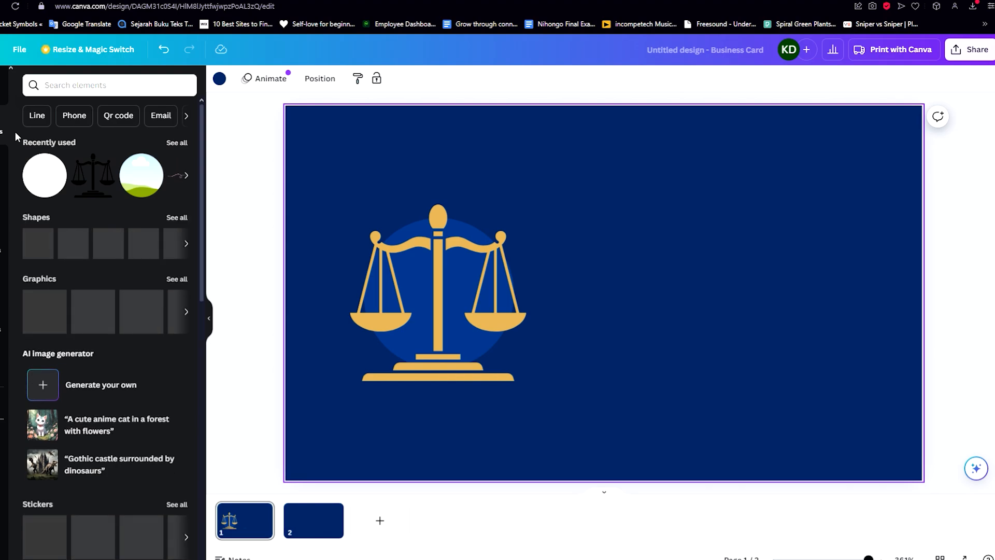
- Add a heading text box and move it to the right of the scales
click(6, 171)
click(53, 170)
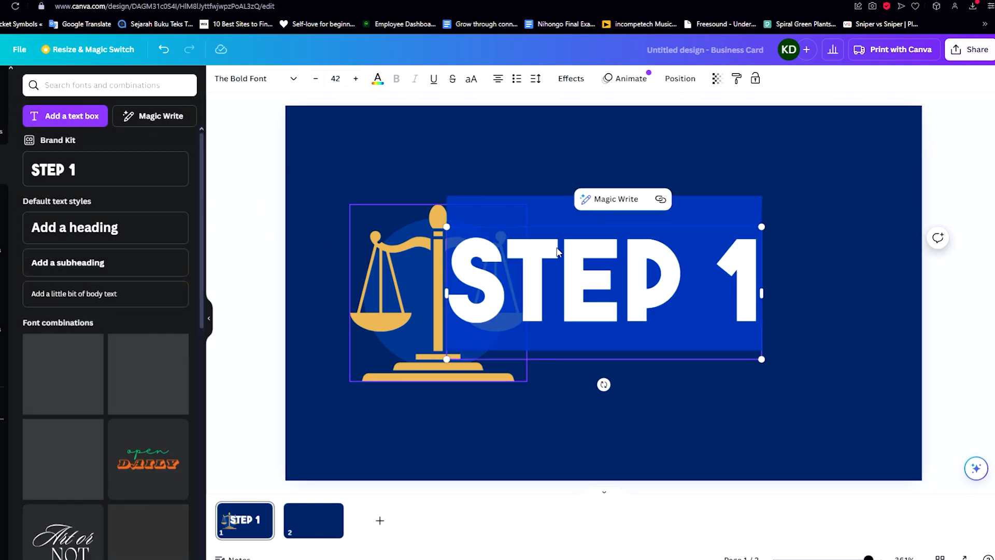
click(747, 196)
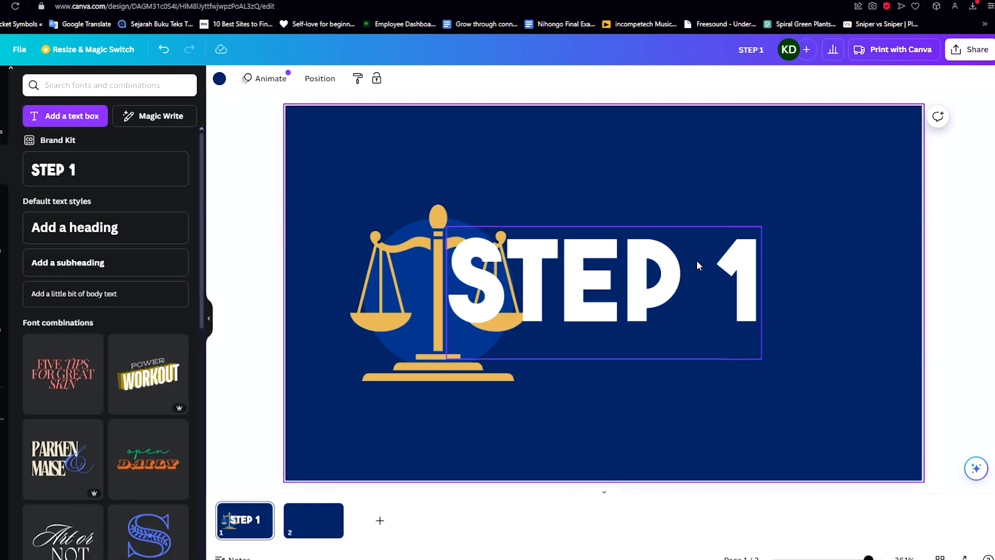
drag(697, 264, 787, 236)
double_click(768, 247)
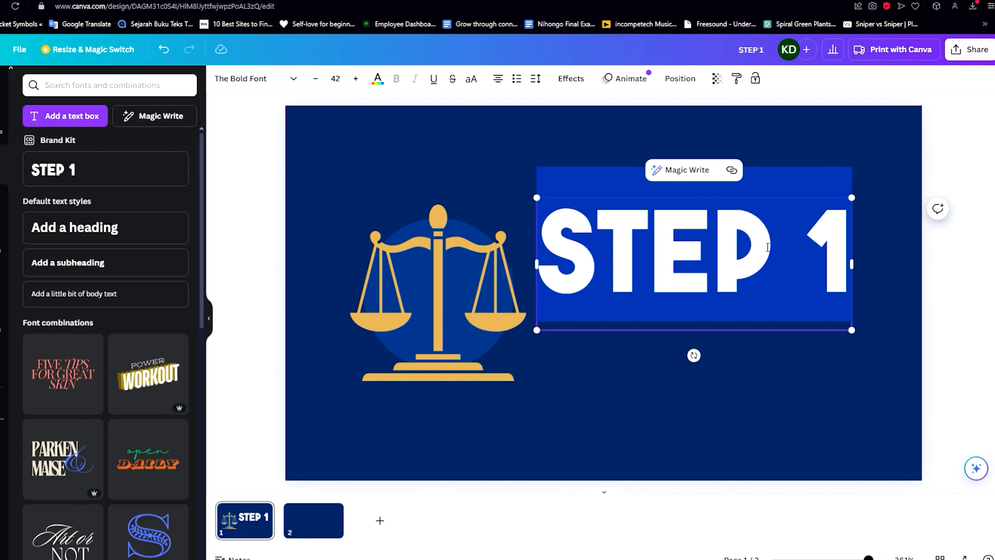
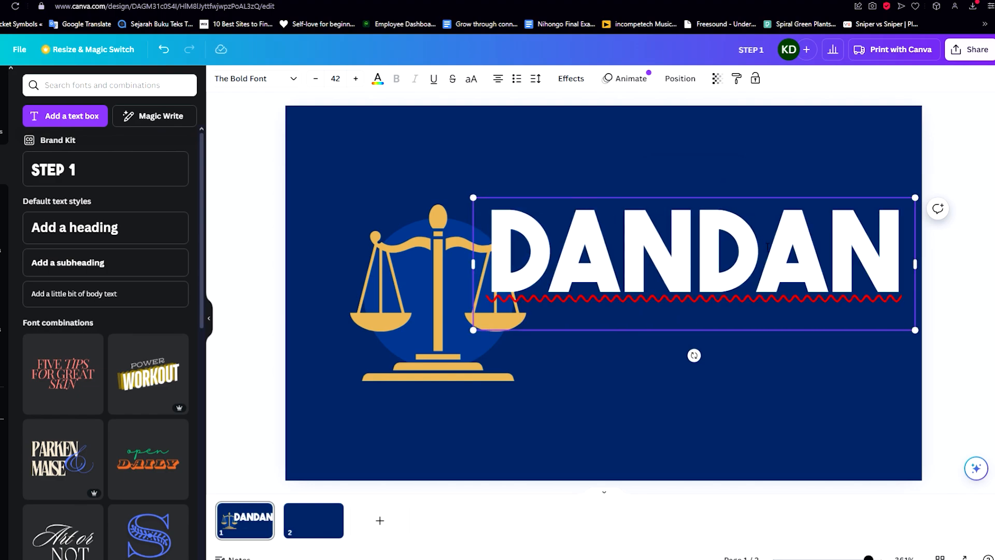
- Replace the placeholder with the attorney's first name and surname, then adjust the font size
key(Return)
key(BackSpace)
key(BackSpace)
key(BackSpace)
key(BackSpace)
key(BackSpace)
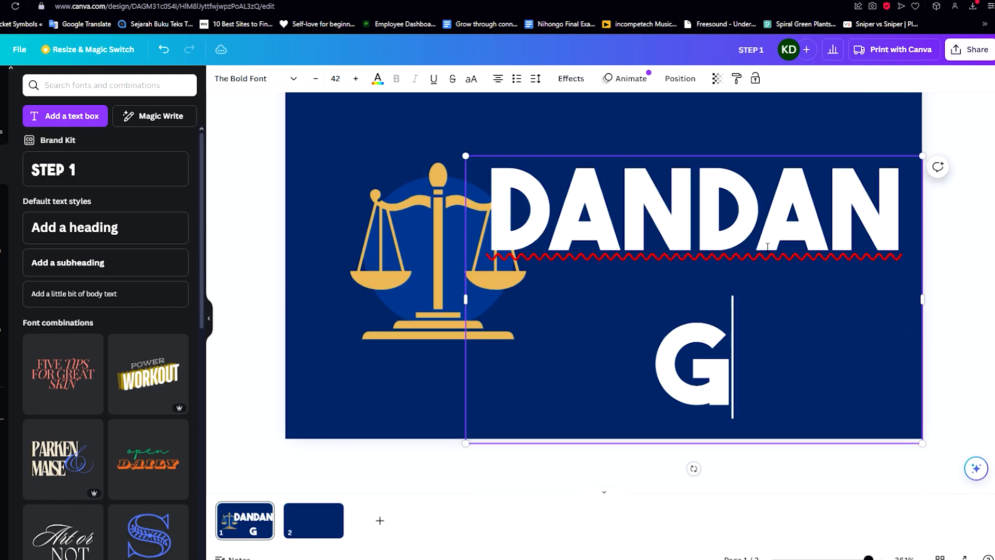
key(ctrl+a)
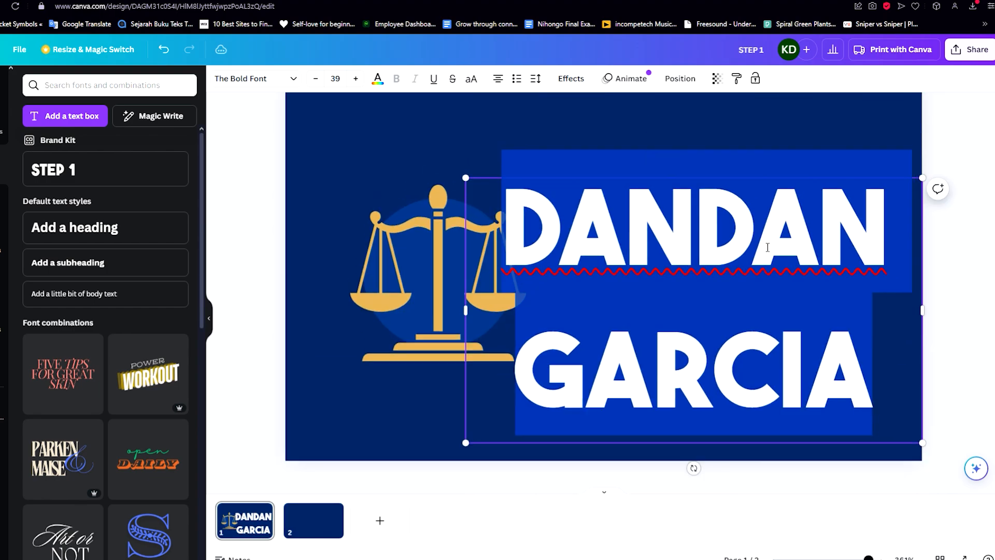
key(ctrl+shift+comma)
key(ctrl+shift+comma)
key(ctrl+shift+comma)
key(ctrl+shift+comma)
key(ctrl+shift+comma)
key(ctrl+shift+comma)
key(ctrl+shift+comma)
key(ctrl+shift+comma)
key(ctrl+shift+comma)
key(ctrl+shift+comma)
key(ctrl+shift+comma)
key(ctrl+shift+comma)
key(ctrl+shift+comma)
key(ctrl+shift+comma)
key(ctrl+shift+comma)
key(ctrl+shift+comma)
key(ctrl+shift+comma)
key(ctrl+shift+comma)
key(ctrl+shift+comma)
key(ctrl+shift+comma)
key(ctrl+shift+period)
key(ctrl+shift+period)
key(ctrl+shift+period)
key(ctrl+shift+period)
key(ctrl+shift+period)
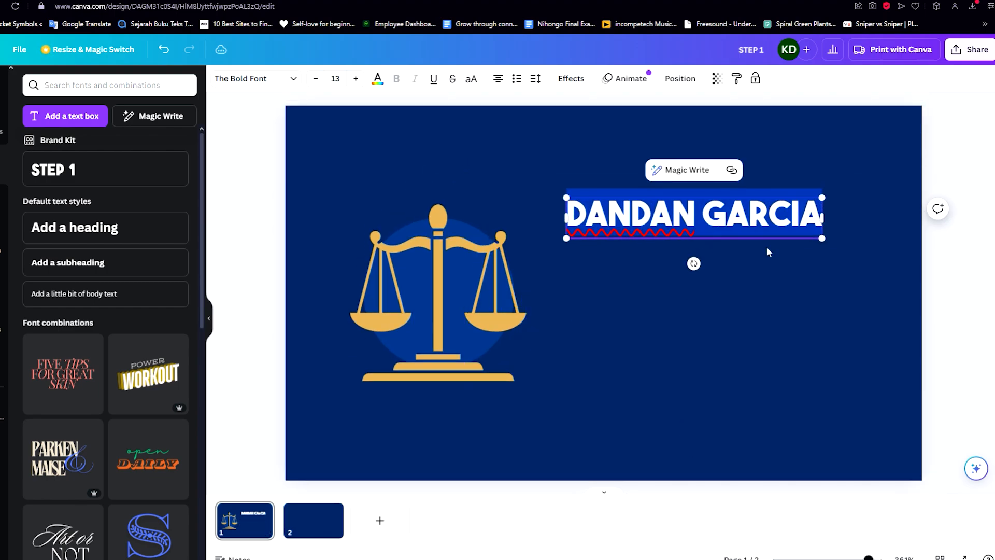
key(ctrl+shift+period)
key(ctrl+shift+period)
key(ctrl+shift+period)
click(829, 306)
- Move the name text box upward and shrink it
drag(751, 200, 769, 176)
drag(556, 160, 624, 197)
click(600, 203)
click(610, 183)
- Prefix the name with 'ATTY.' on one line at size 10.3, placed top right
click(616, 188)
text(A)
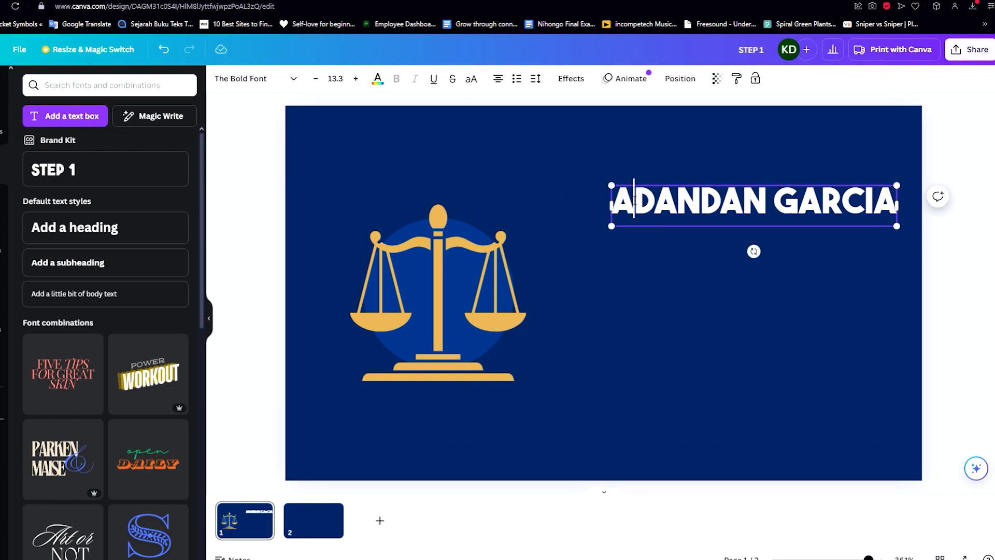
text(TTY.)
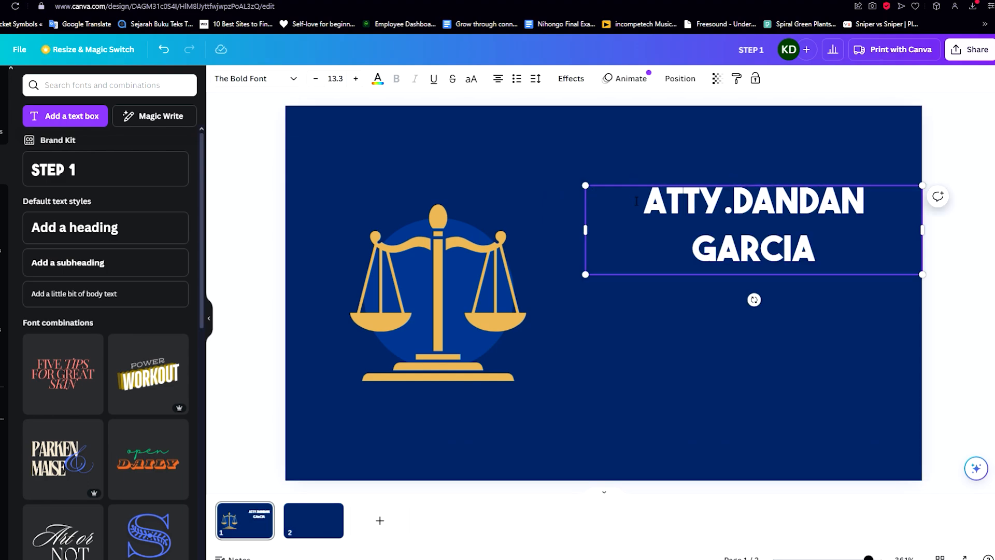
drag(586, 230, 518, 231)
key(ctrl+a)
key(ctrl+shift+comma)
key(ctrl+shift+comma)
key(ctrl+shift+comma)
drag(656, 207, 692, 207)
- Browse the Corporate fonts for the ATTY. name line, trying Squada One and Tex Gyre Termes
click(241, 79)
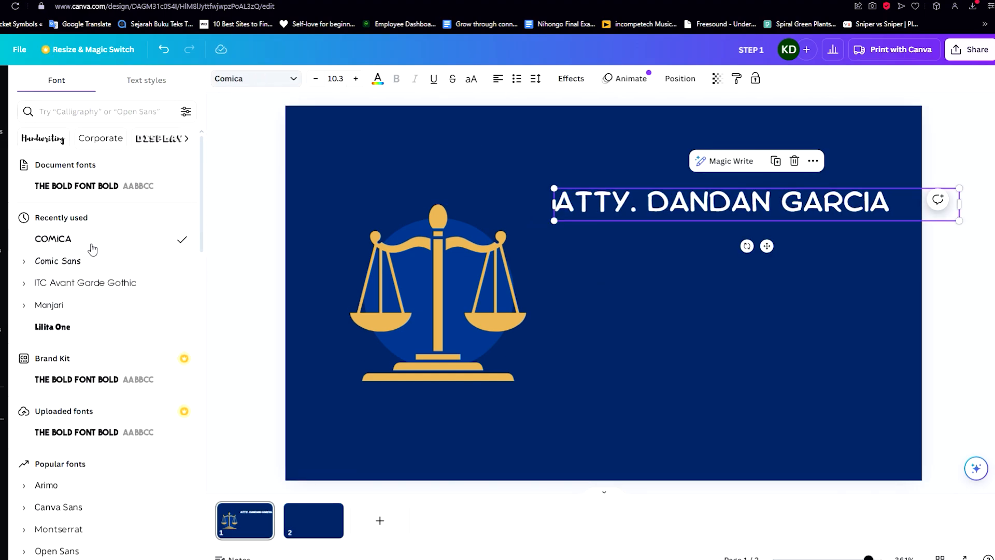
click(81, 111)
click(101, 139)
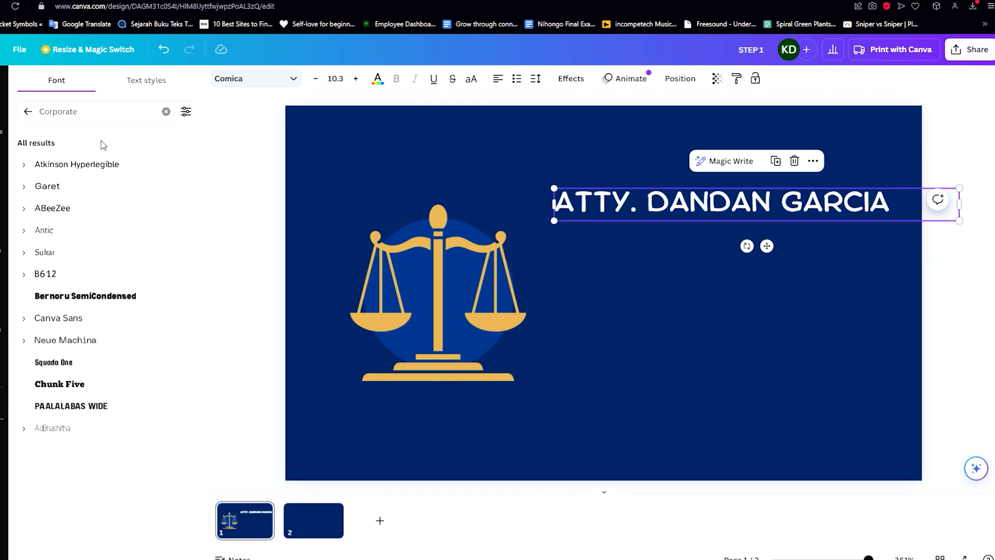
scroll(104, 294, down, 3)
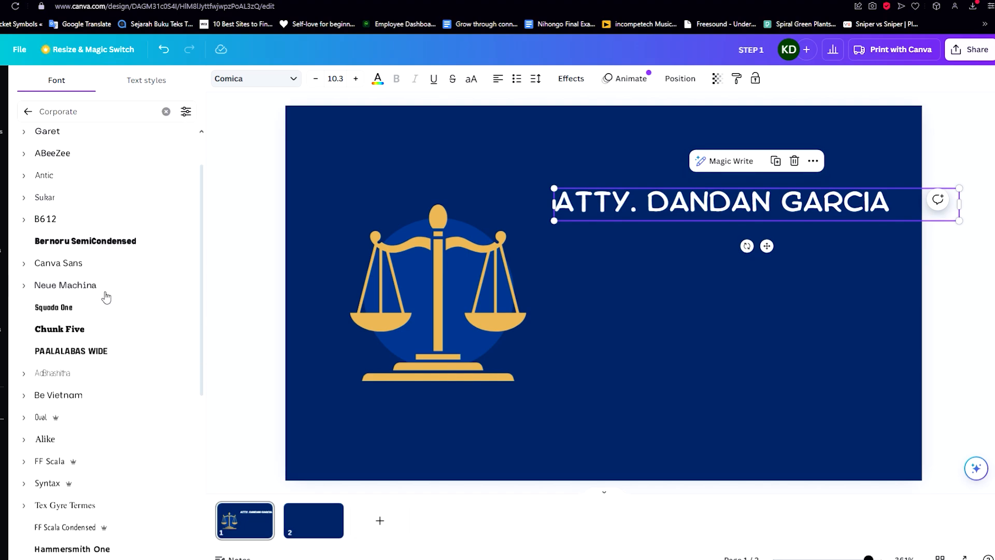
click(95, 260)
scroll(95, 260, down, 3)
click(77, 288)
- Try the Lexend fonts on the name line: Lexend Giga, Lexend Mega and Lexend Deco
scroll(89, 298, down, 4)
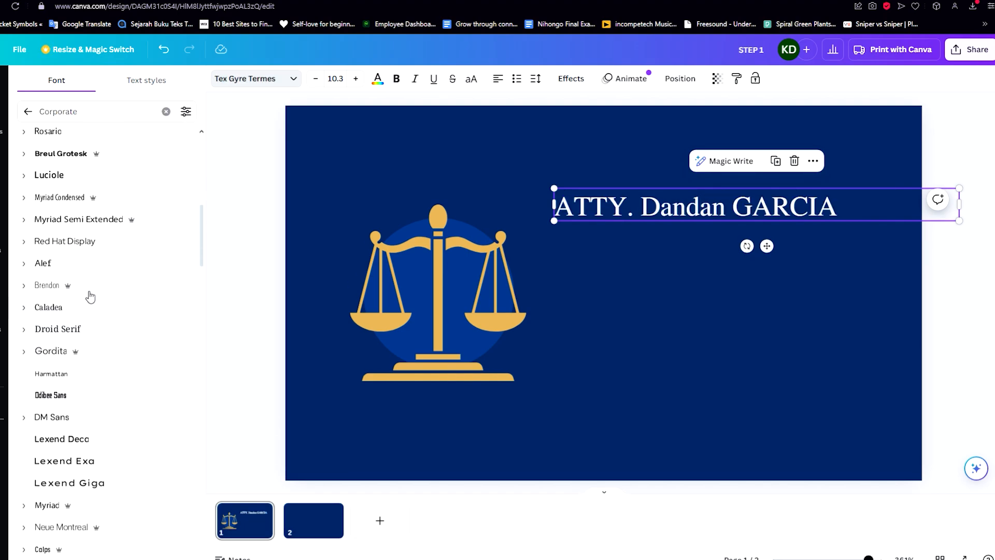
scroll(109, 248, down, 4)
click(104, 257)
scroll(95, 280, down, 4)
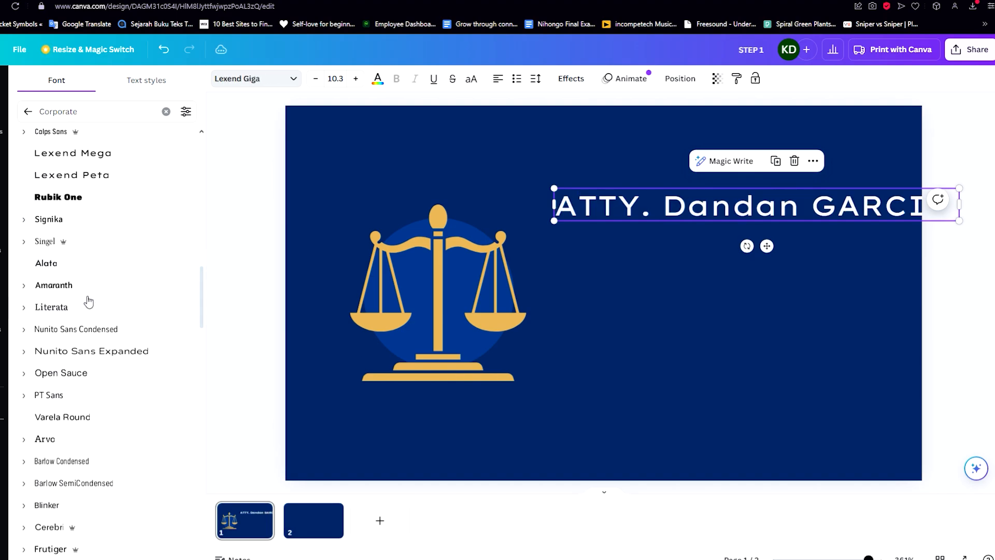
scroll(104, 316, up, 3)
click(119, 320)
scroll(108, 209, up, 1)
click(103, 225)
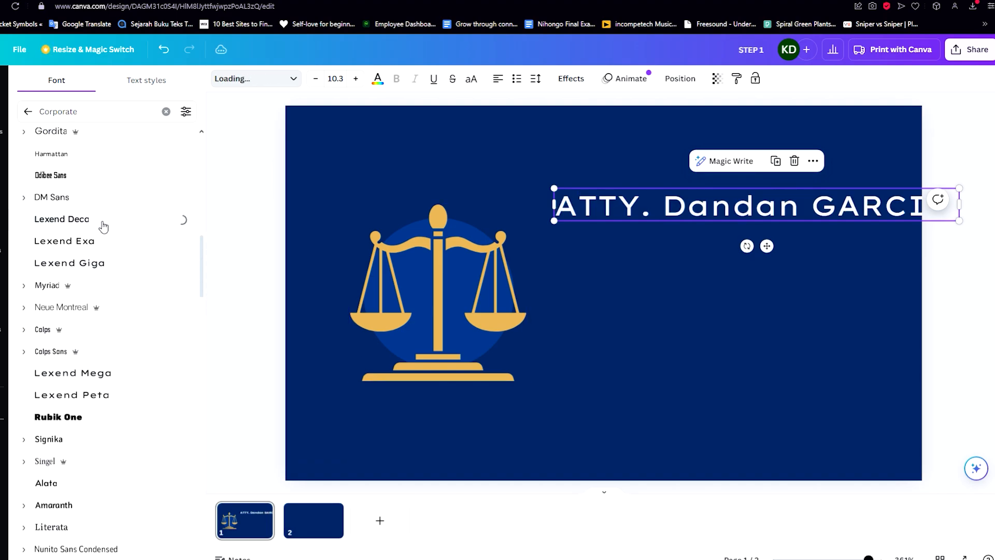